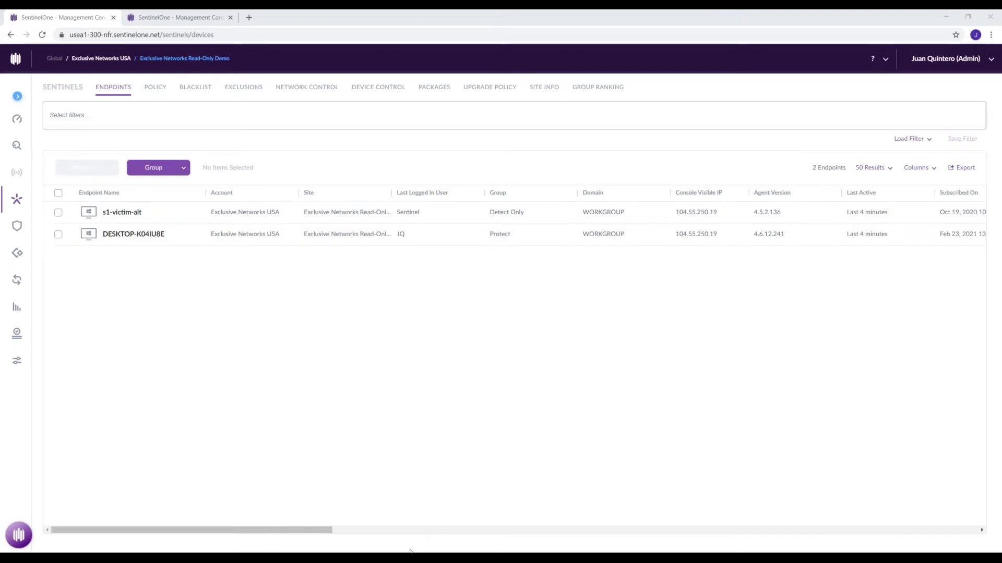
- Preview the mia-win-10-3 and mia-win-10-5 virtual machine windows to check the demo endpoints
mouse_move(410, 551)
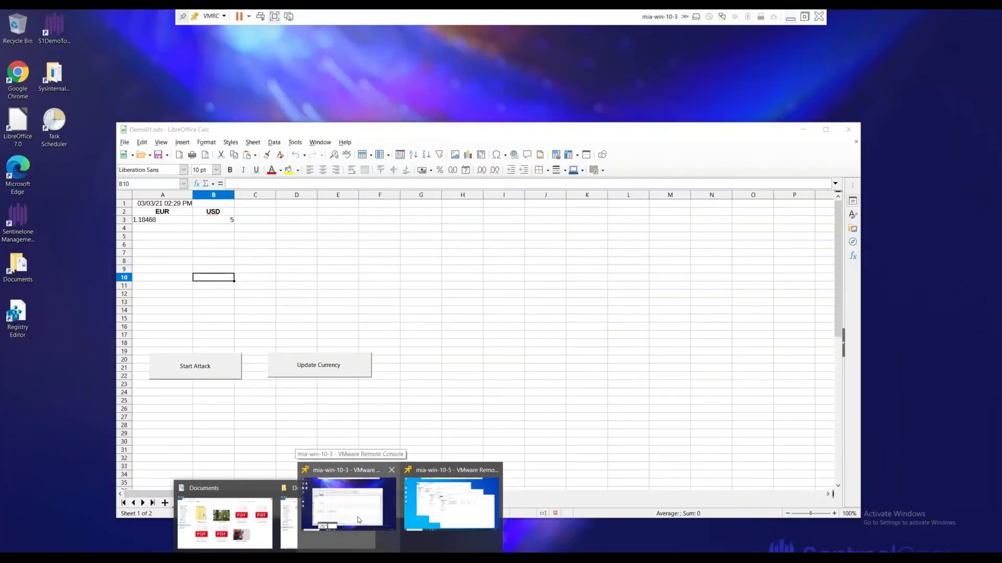
mouse_move(458, 515)
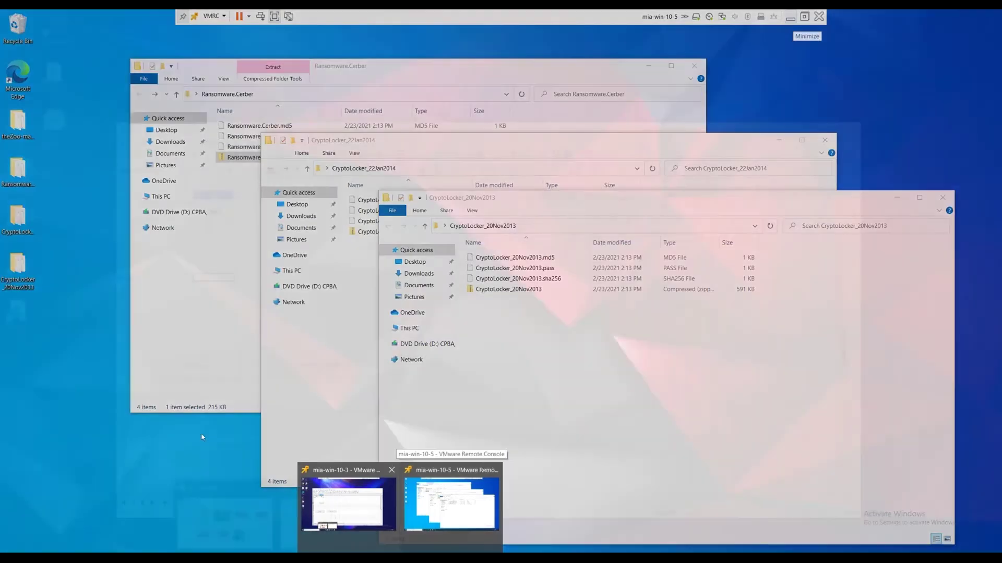
click(329, 500)
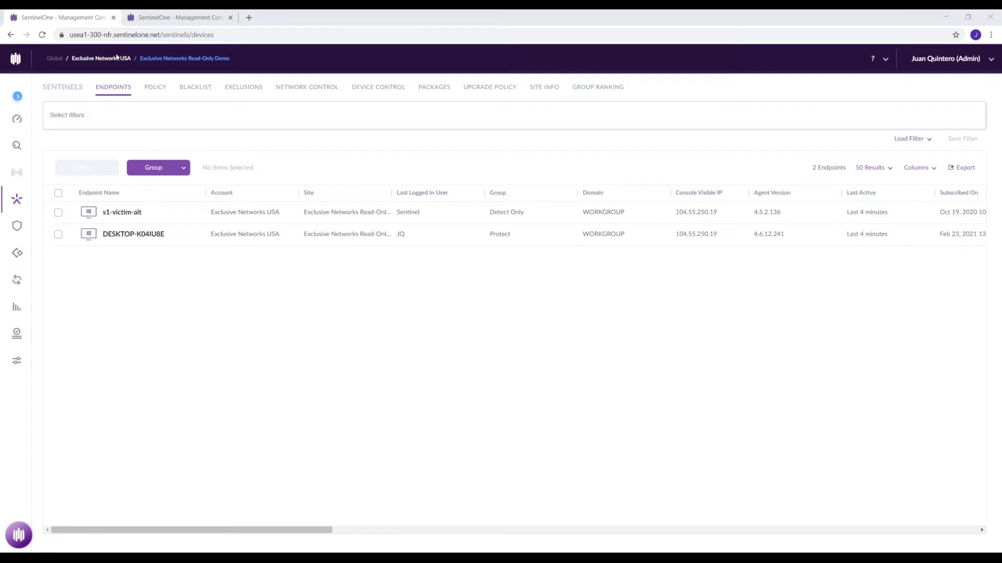
- Review the site's default policy and the policy of the Detect Only group
click(159, 88)
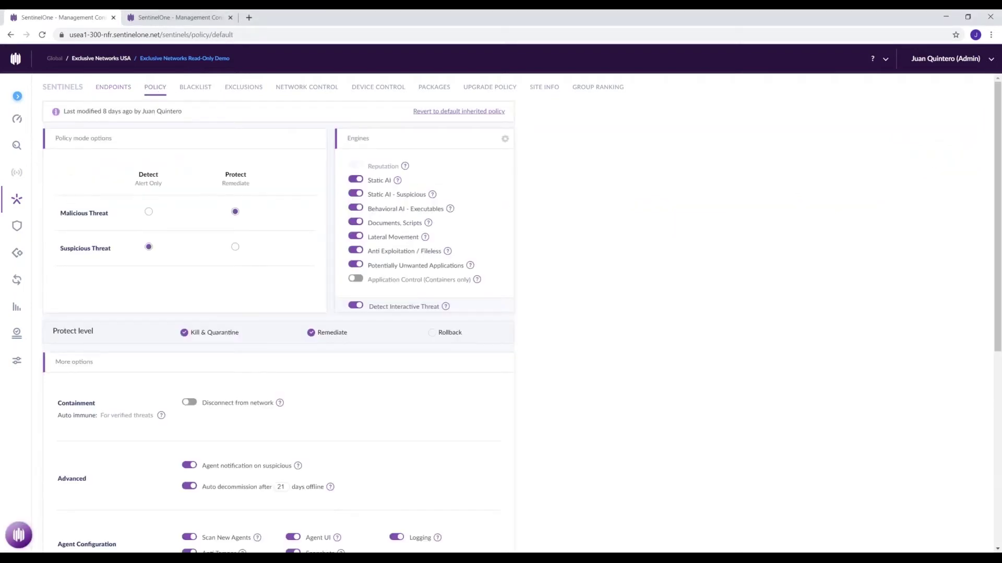
click(17, 96)
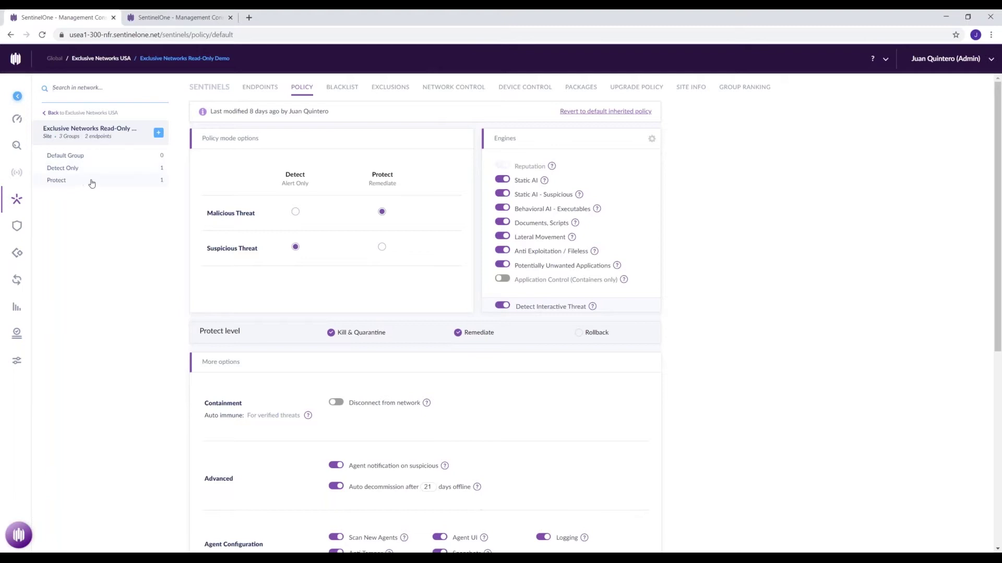
click(73, 171)
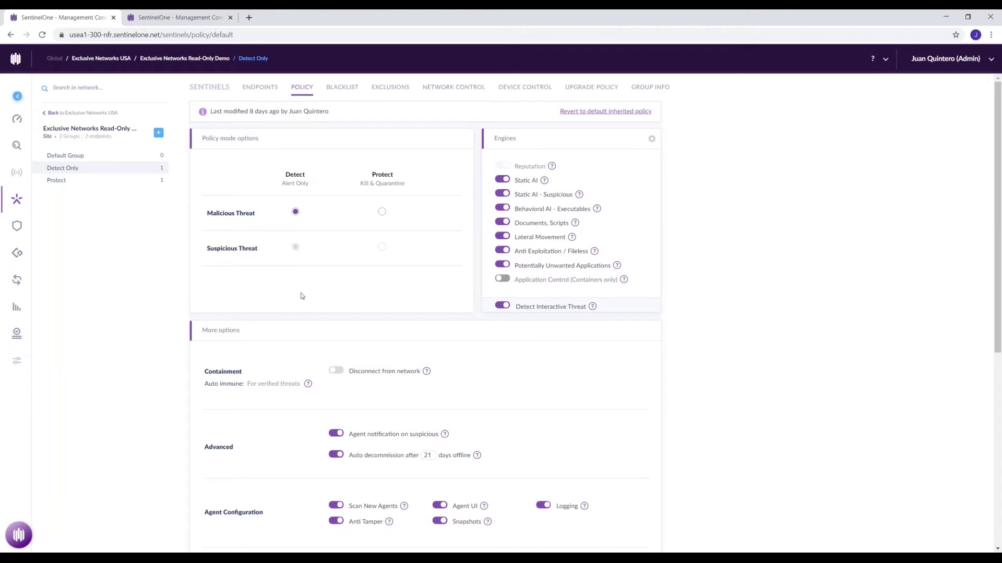
- Unlock the Protect group's inherited policy for changes and review its mode, engine, agent and Deep Visibility settings
click(57, 182)
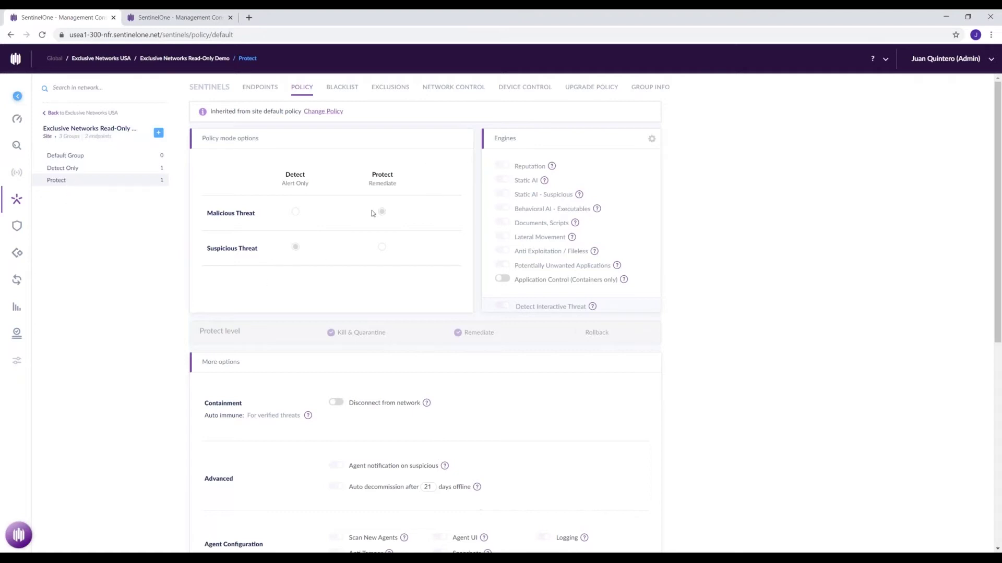
click(322, 112)
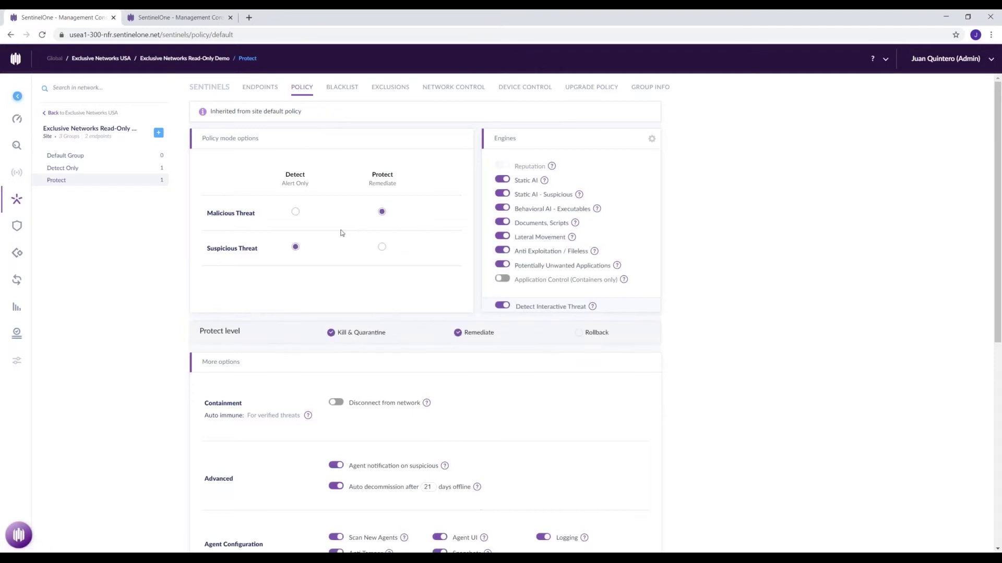
scroll(405, 261, down, 3)
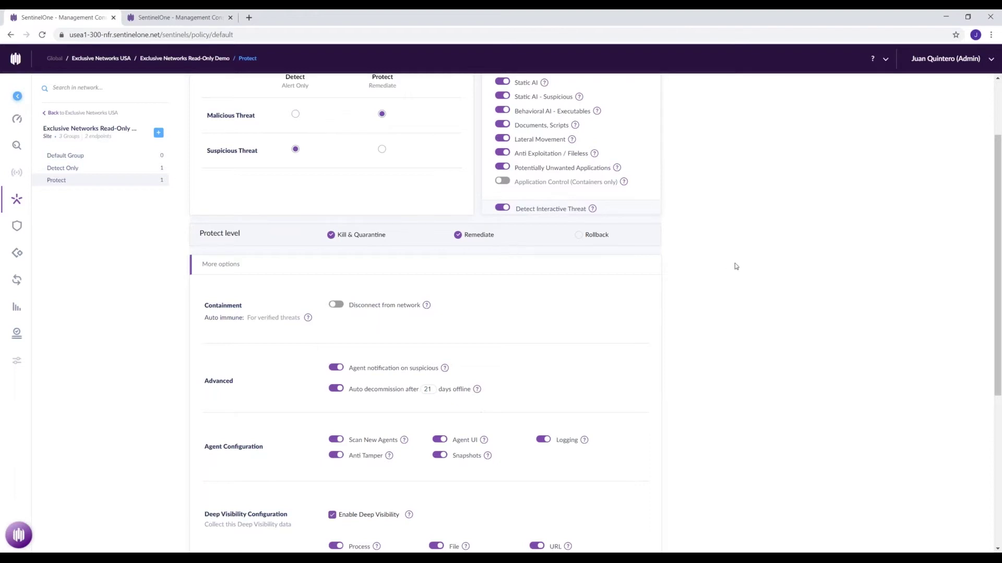
scroll(733, 266, down, 2)
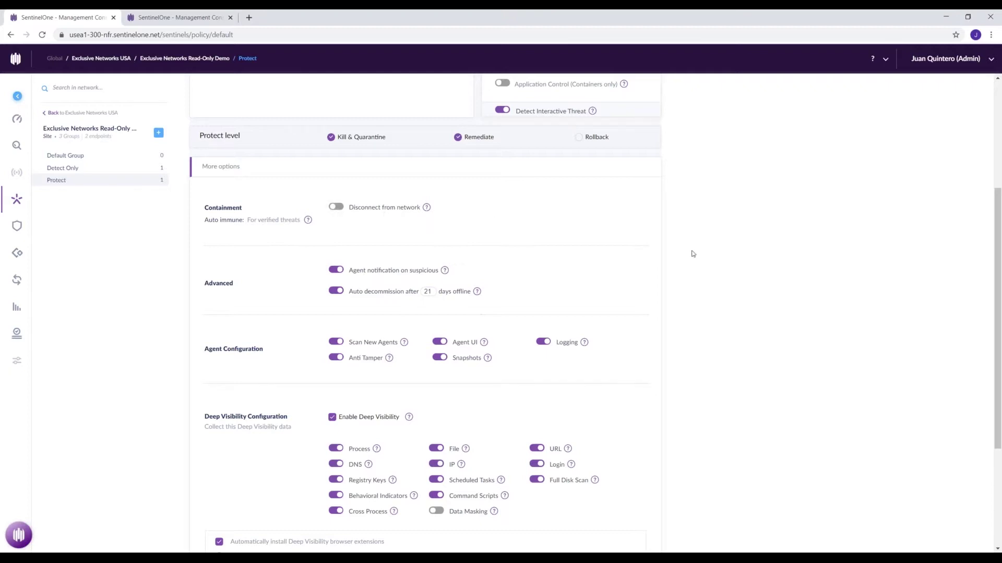
scroll(722, 295, up, 4)
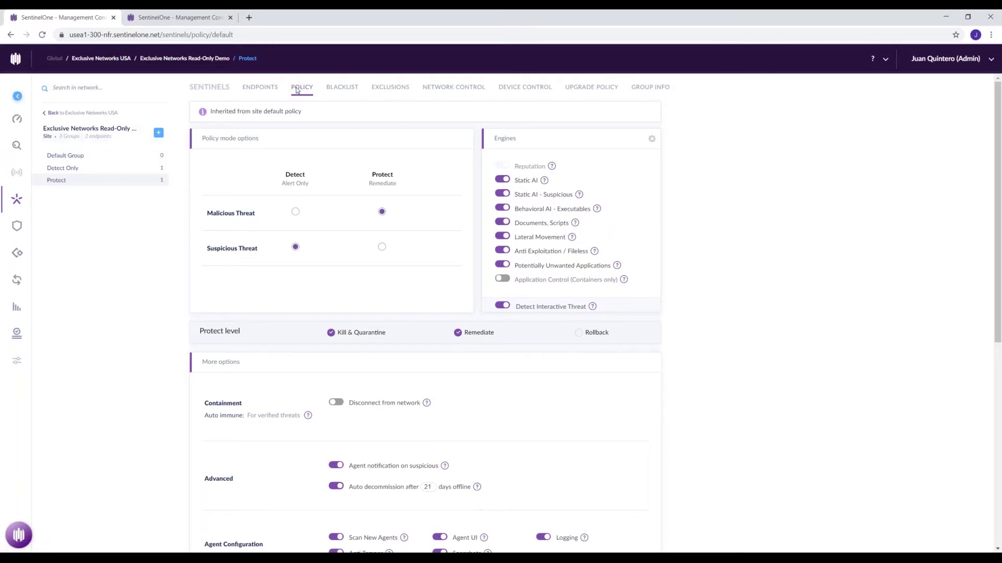
- Show today's threats for the whole Exclusive Networks Read-Only Demo site
click(16, 226)
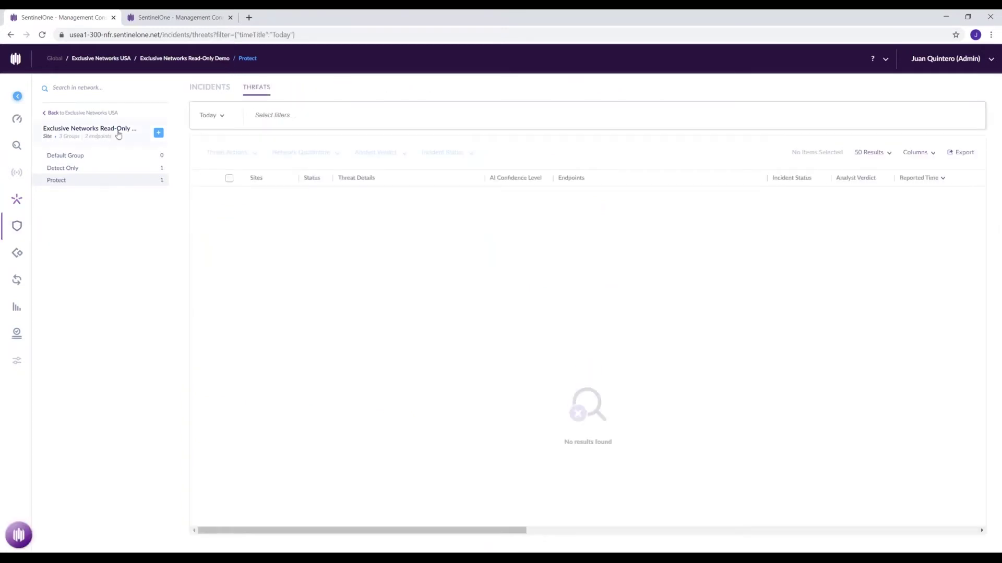
click(94, 131)
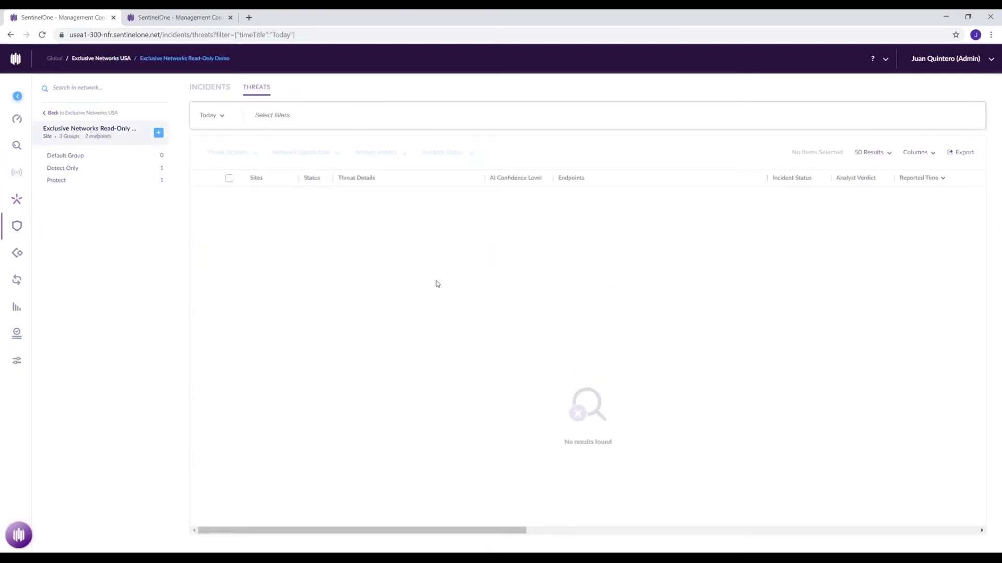
- Switch to the mia-win-10-5 virtual machine and open the Ransomware.Cerber compressed archive
mouse_move(409, 537)
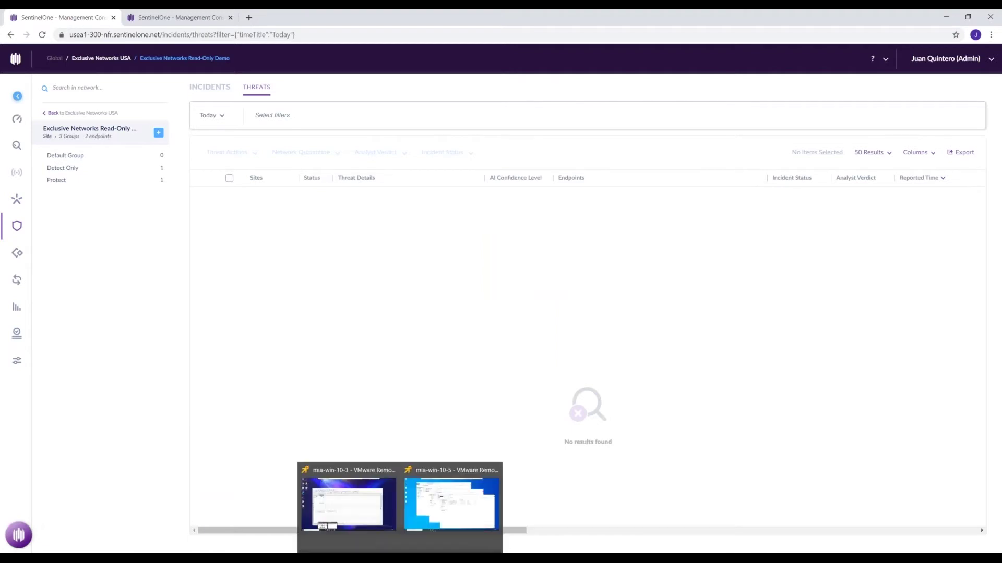
click(451, 502)
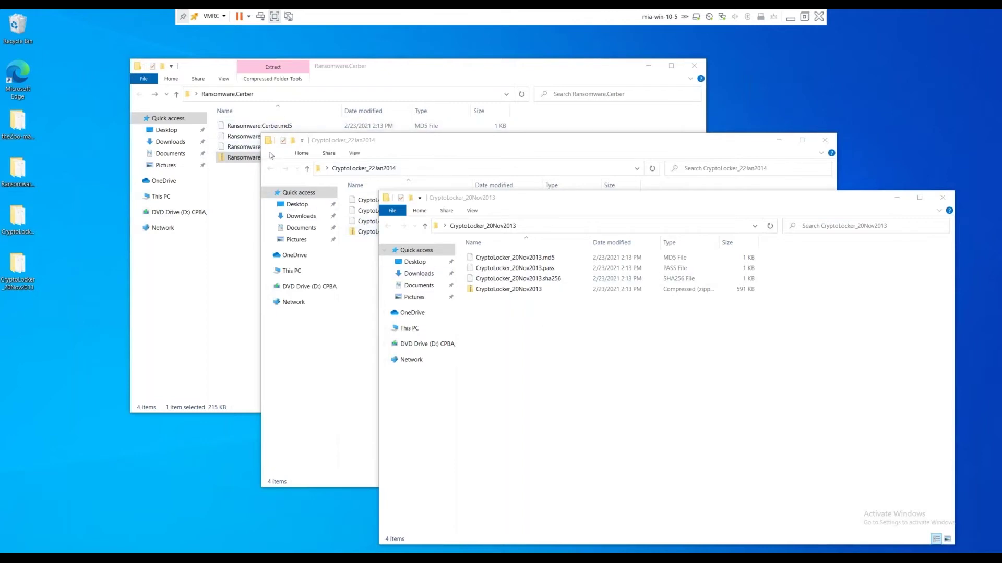
click(420, 68)
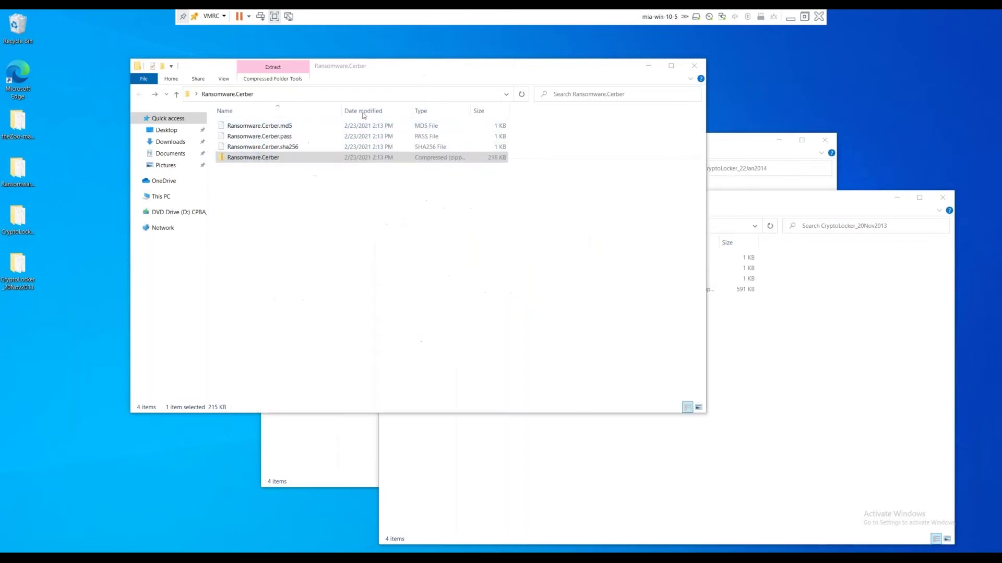
double_click(259, 158)
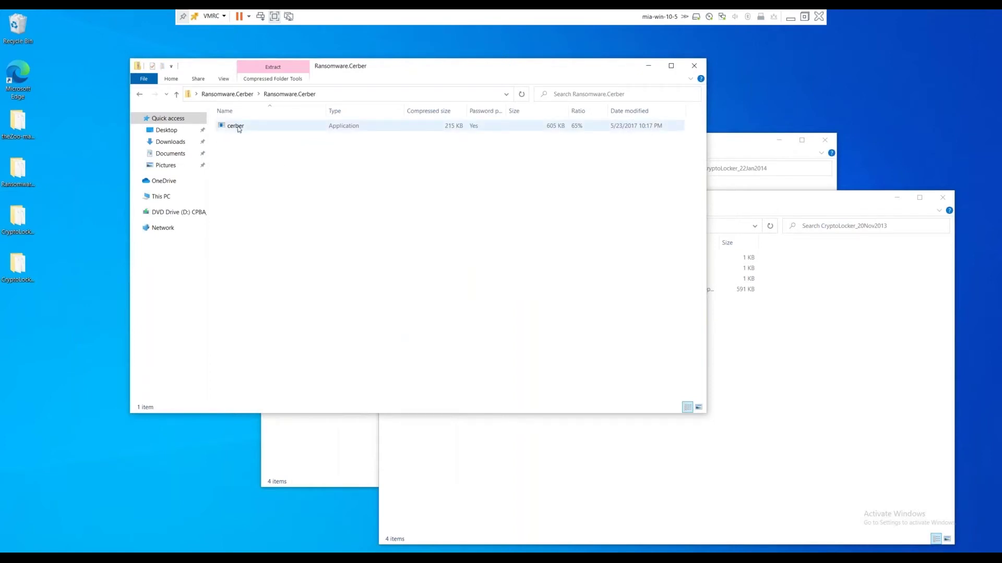
- Copy the cerber application from the archive to the desktop, entering the archive password
right_click(238, 129)
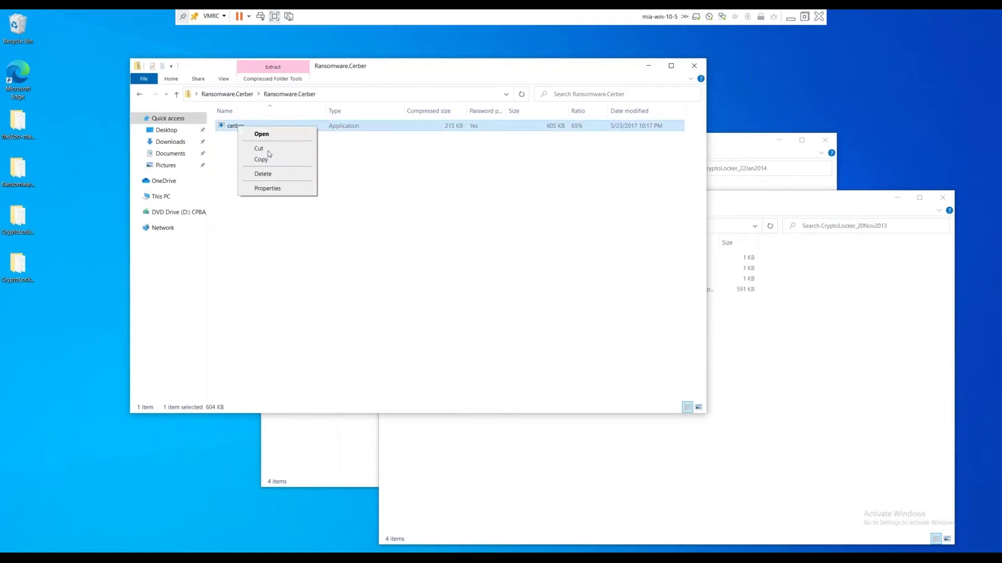
click(264, 156)
right_click(42, 350)
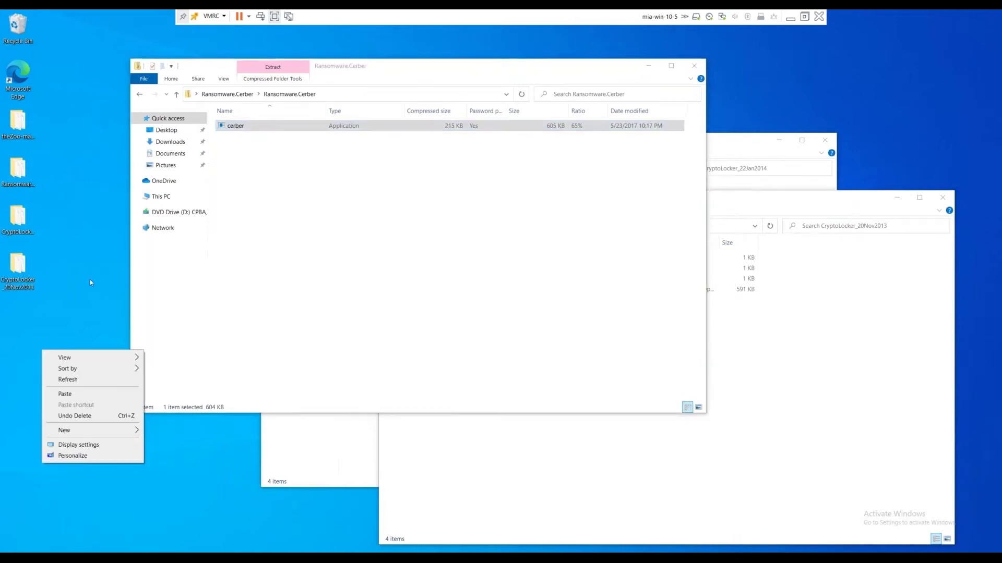
click(64, 394)
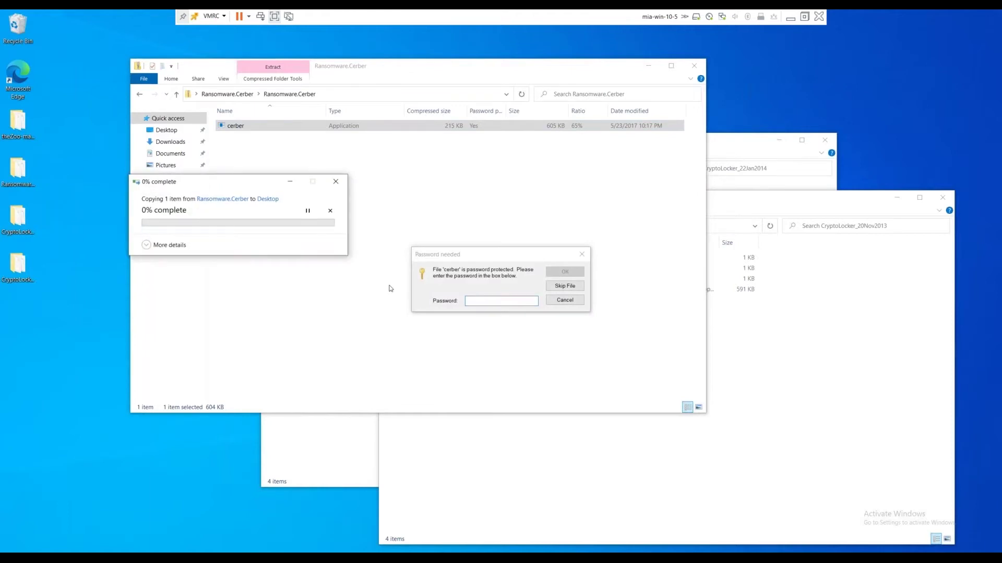
click(500, 301)
text(in)
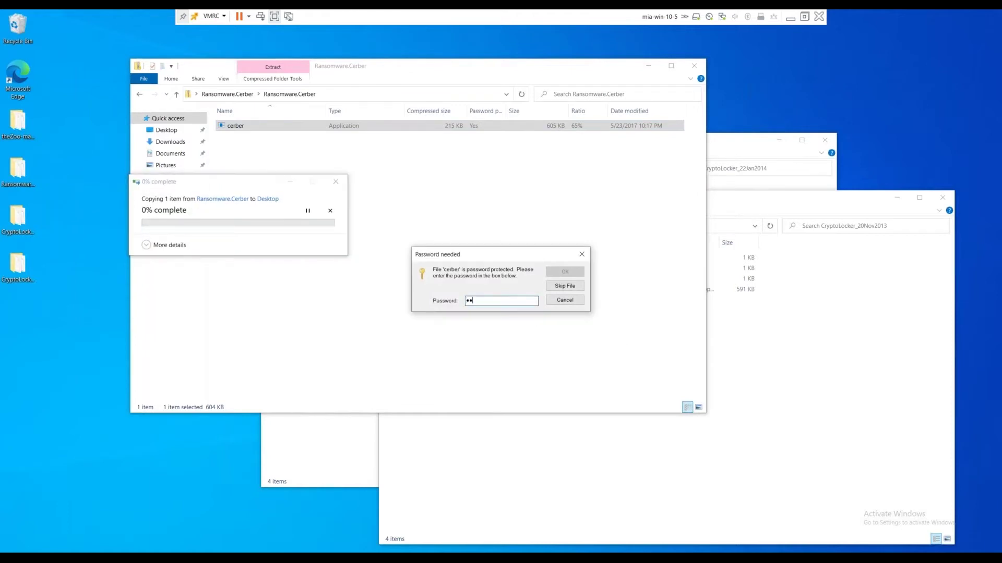
text(fected)
key(Return)
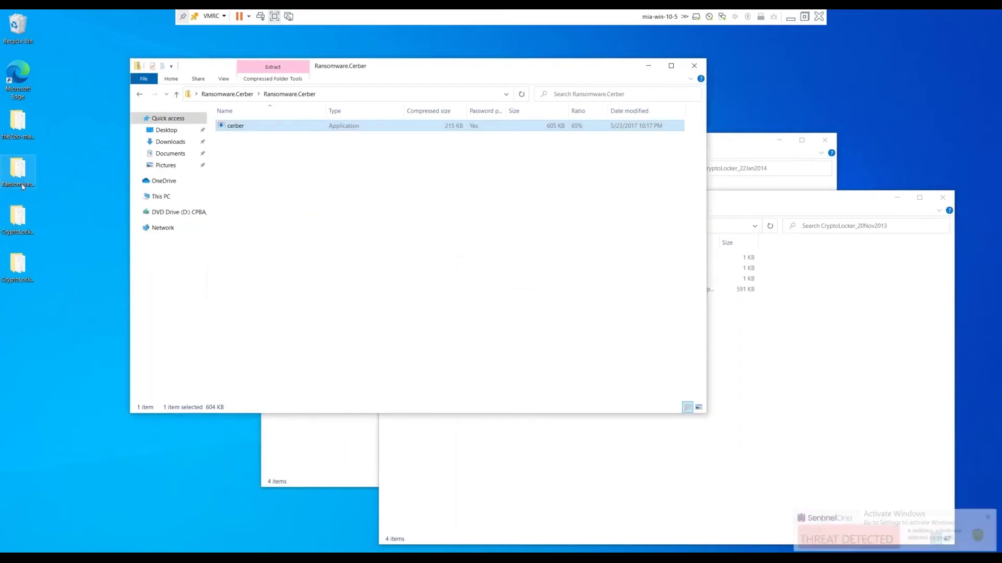
- Minimize the Ransomware.Cerber window, extract the CryptoLocker_22Jan2014 archive to the Desktop, and close the extracted-files window
click(648, 65)
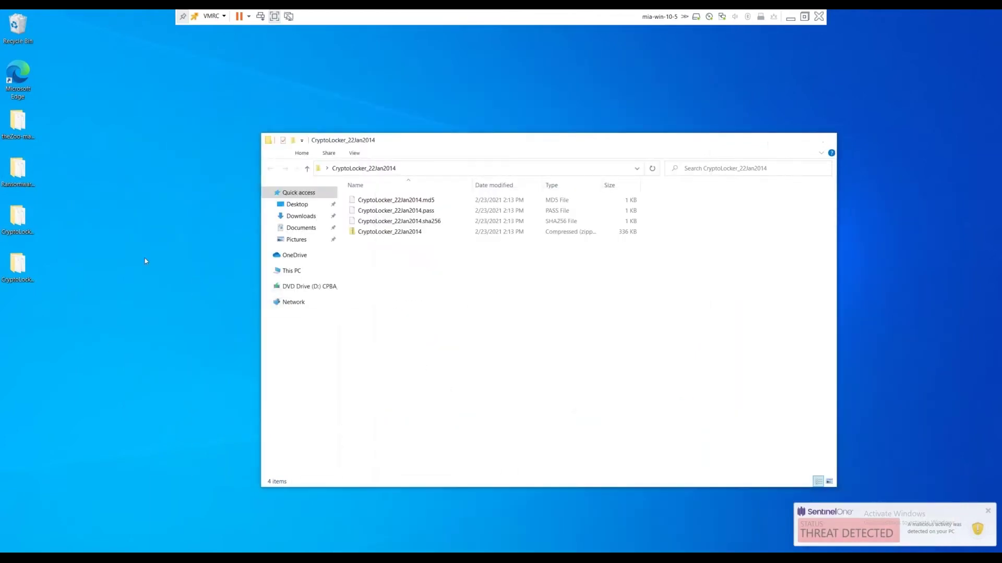
click(780, 141)
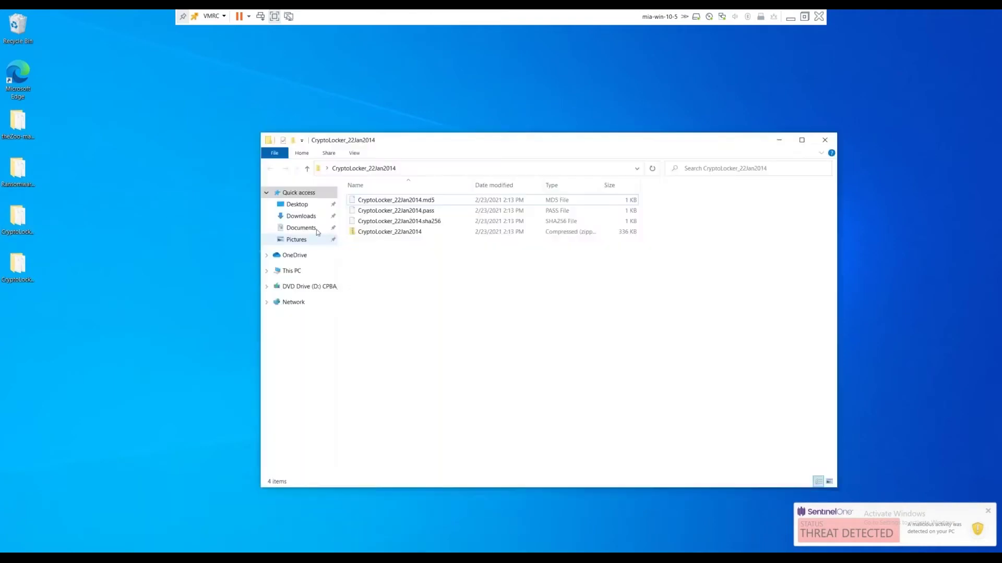
click(385, 233)
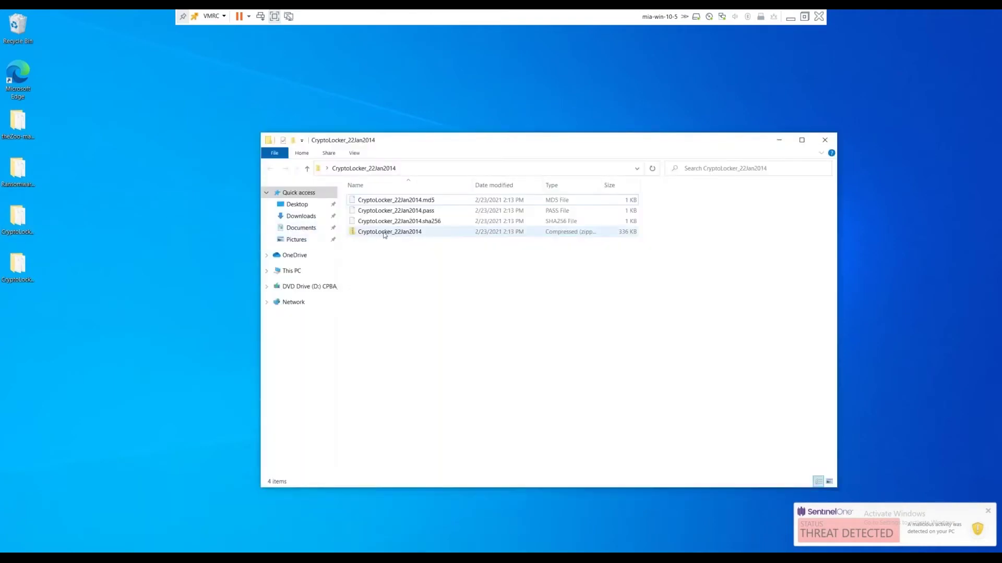
double_click(367, 232)
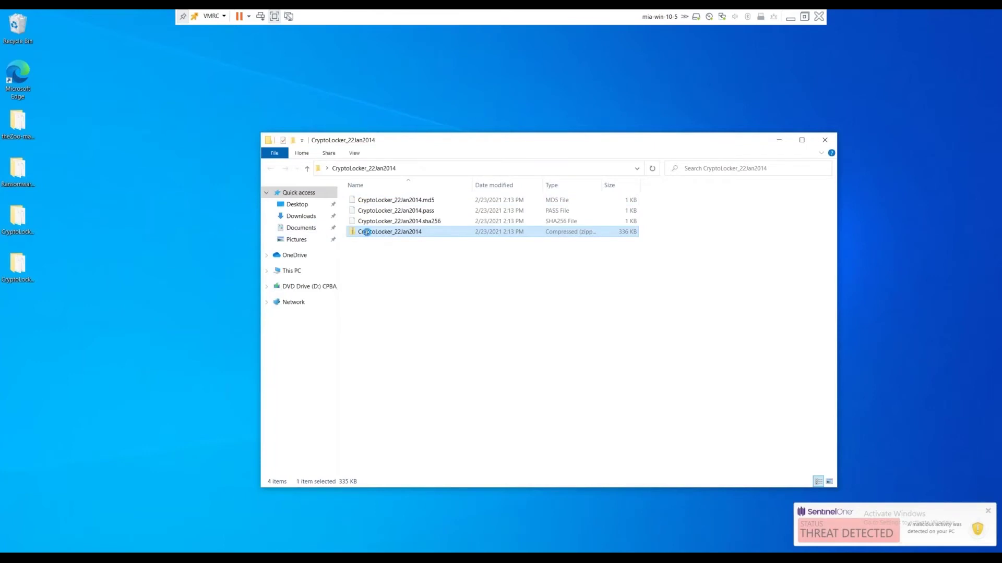
right_click(384, 233)
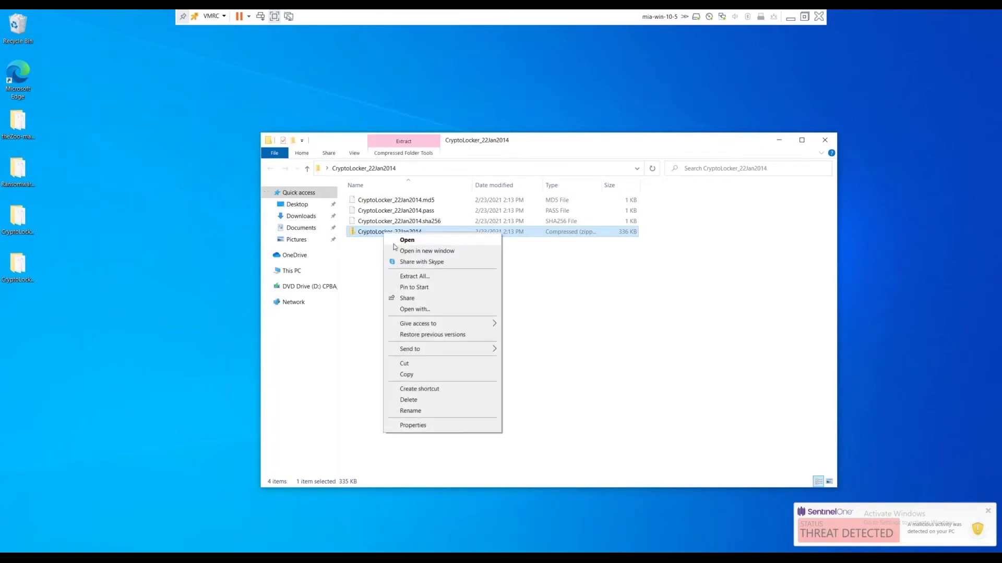
click(409, 277)
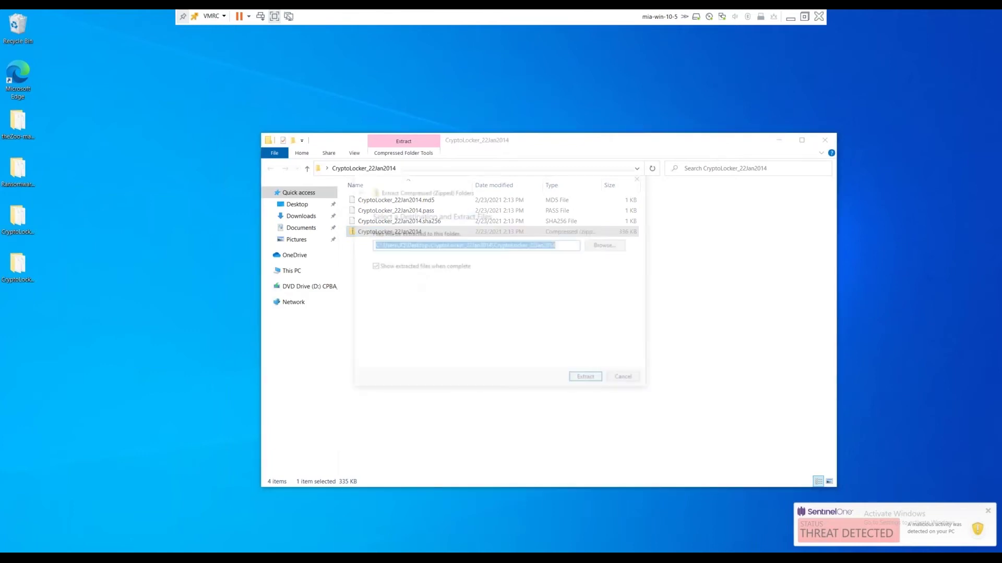
click(609, 245)
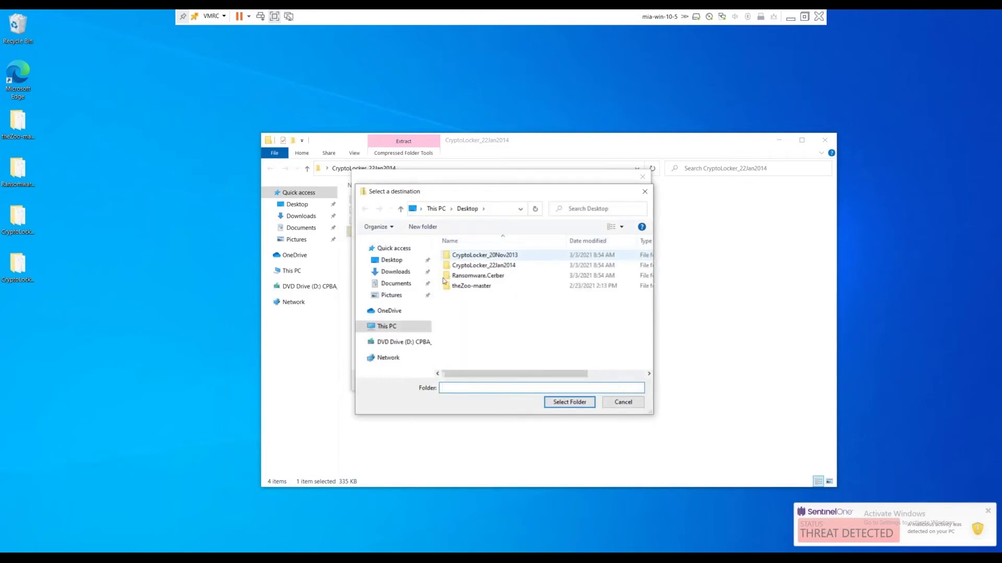
click(396, 261)
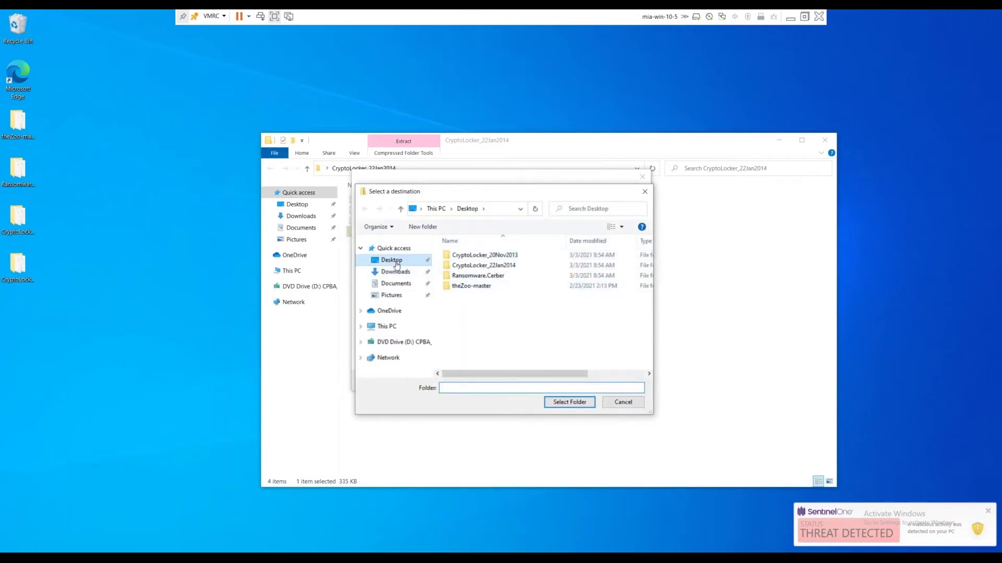
click(569, 401)
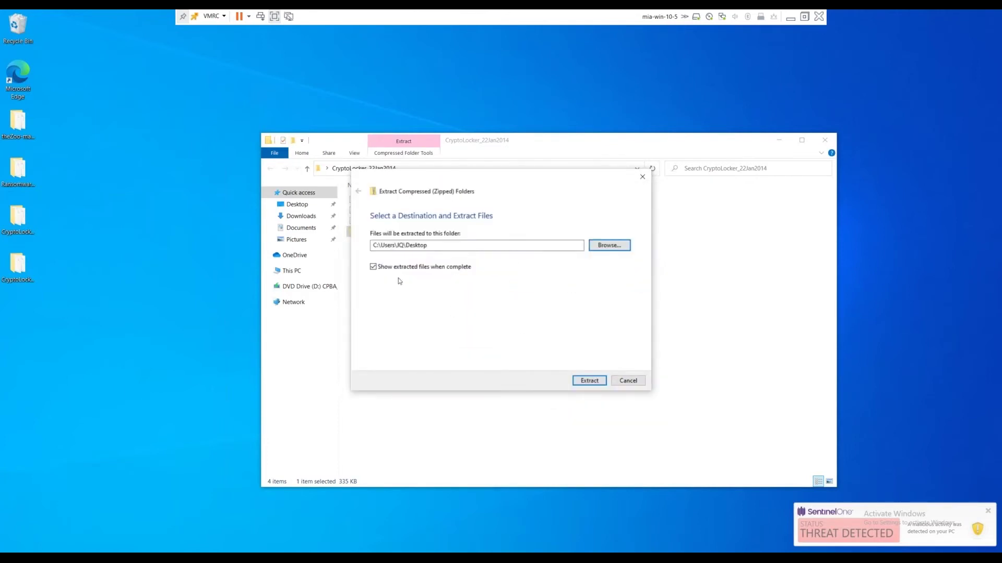
click(589, 381)
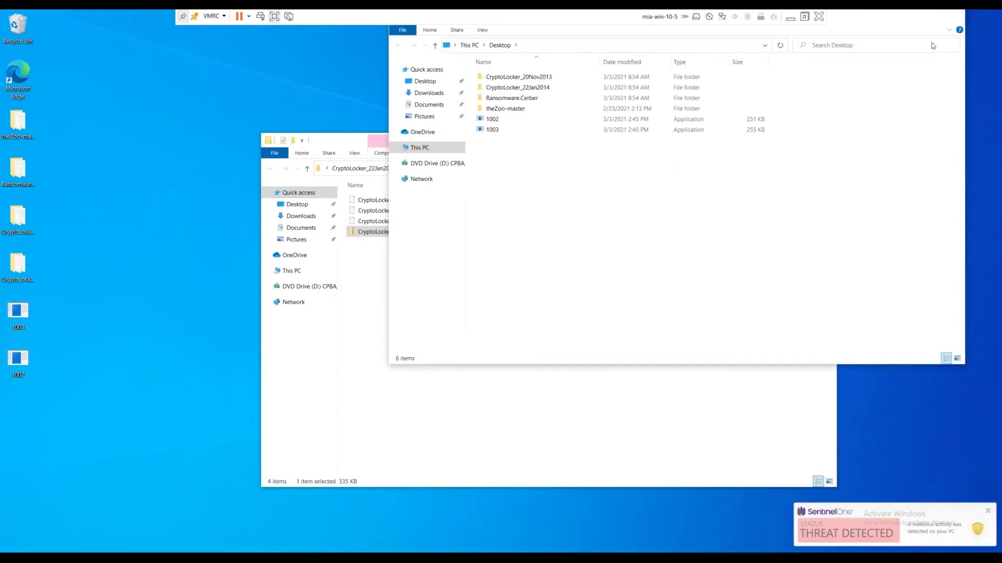
click(950, 16)
- Run the extracted 1003 application from the desktop, overriding the Windows malware warning
double_click(25, 329)
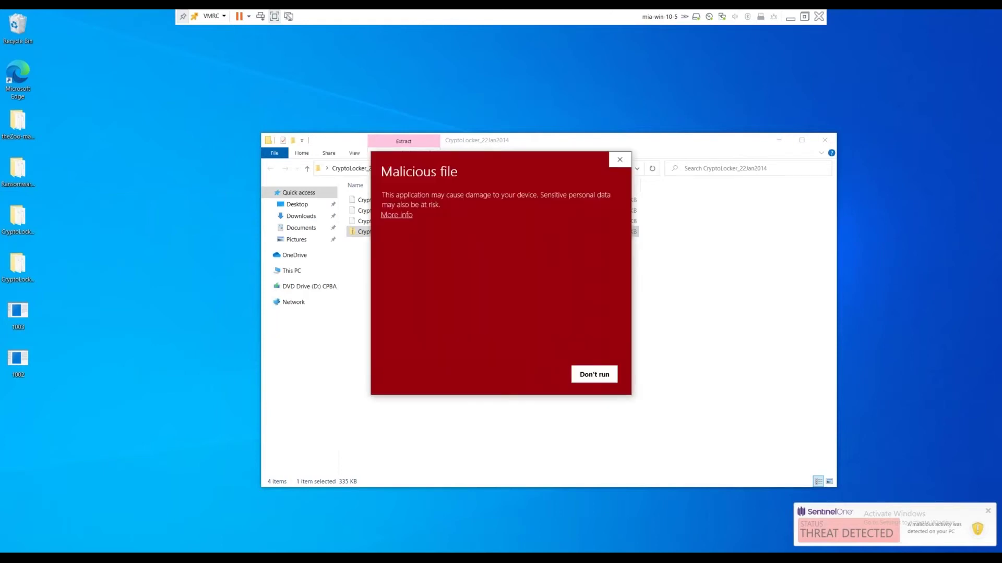
click(392, 215)
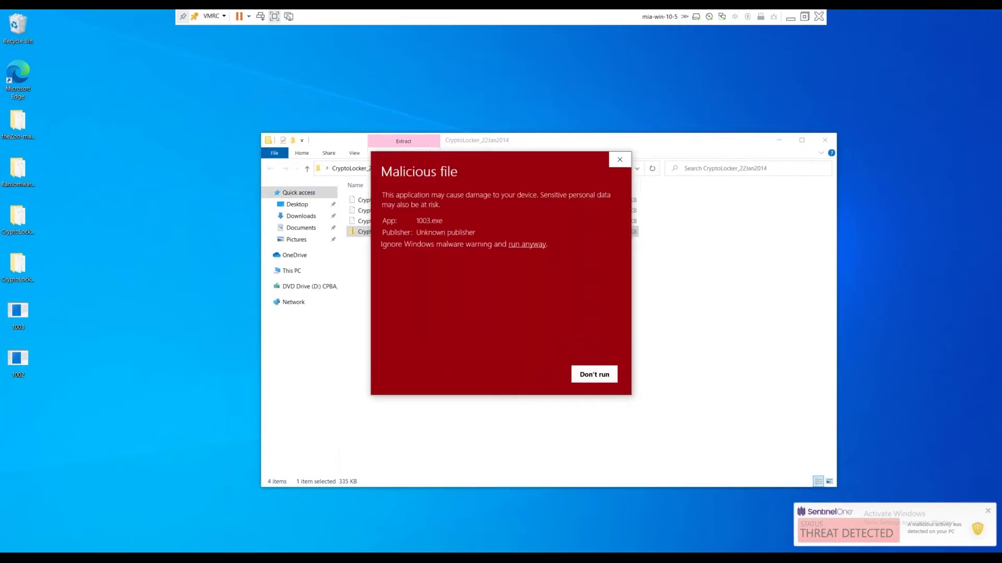
click(522, 244)
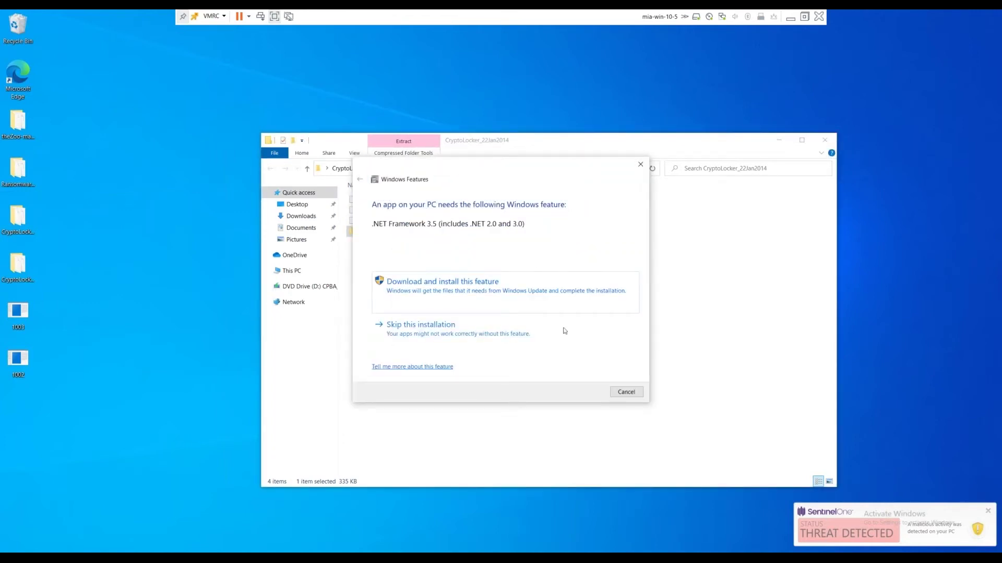
- Dismiss the .NET Framework feature request and run the application inside the CryptoLocker_20Nov2013 archive, entering the archive password
click(618, 350)
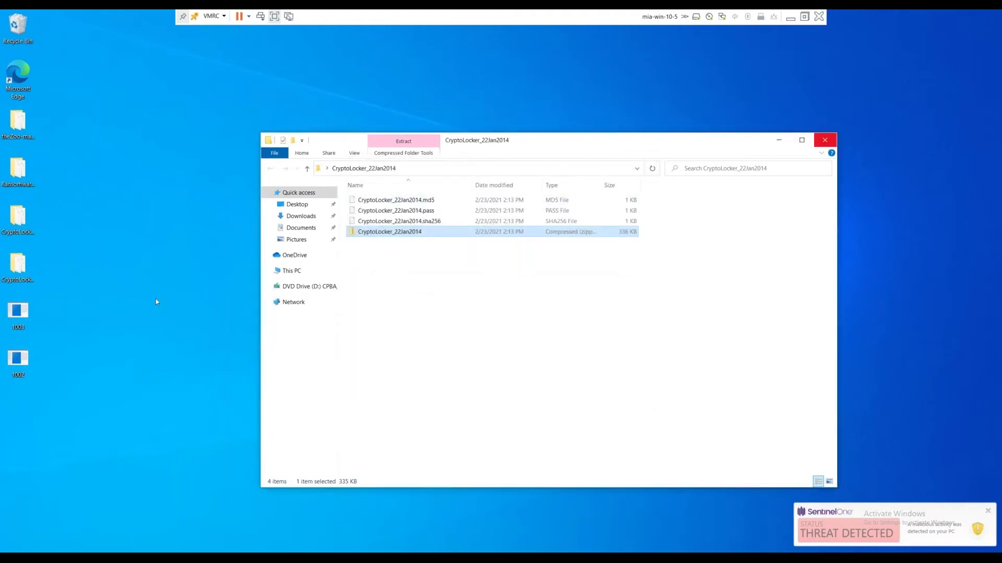
double_click(22, 270)
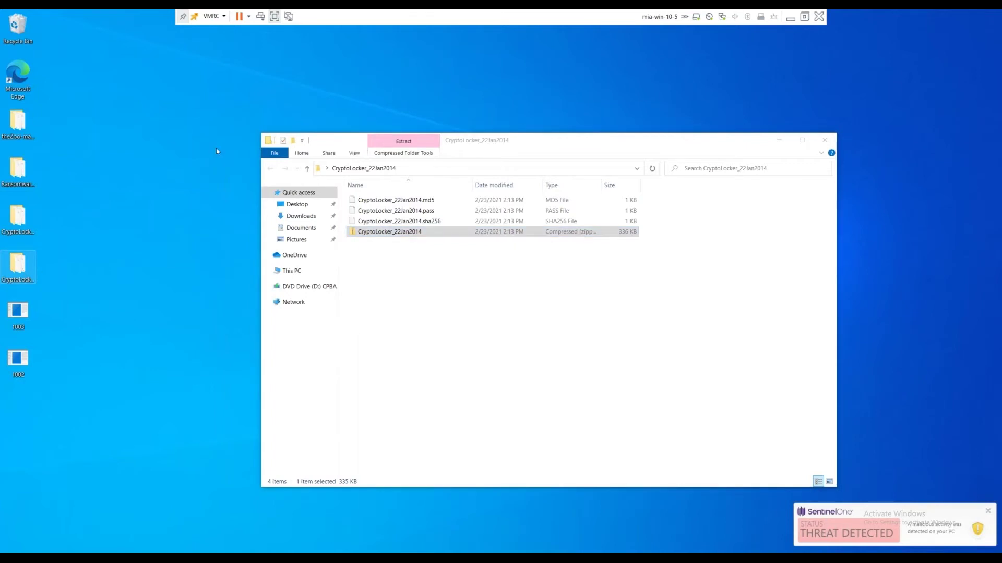
double_click(514, 290)
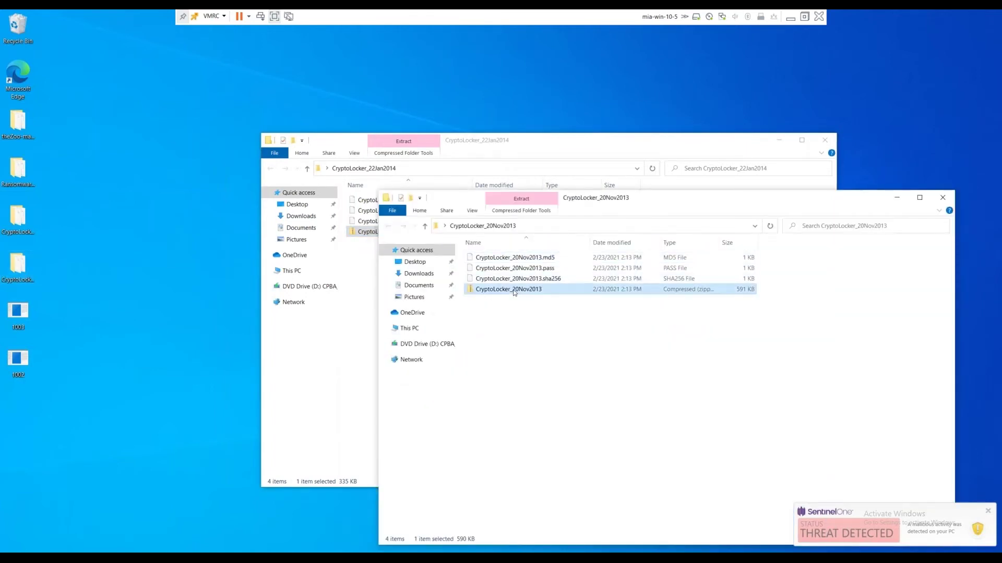
click(505, 257)
double_click(505, 258)
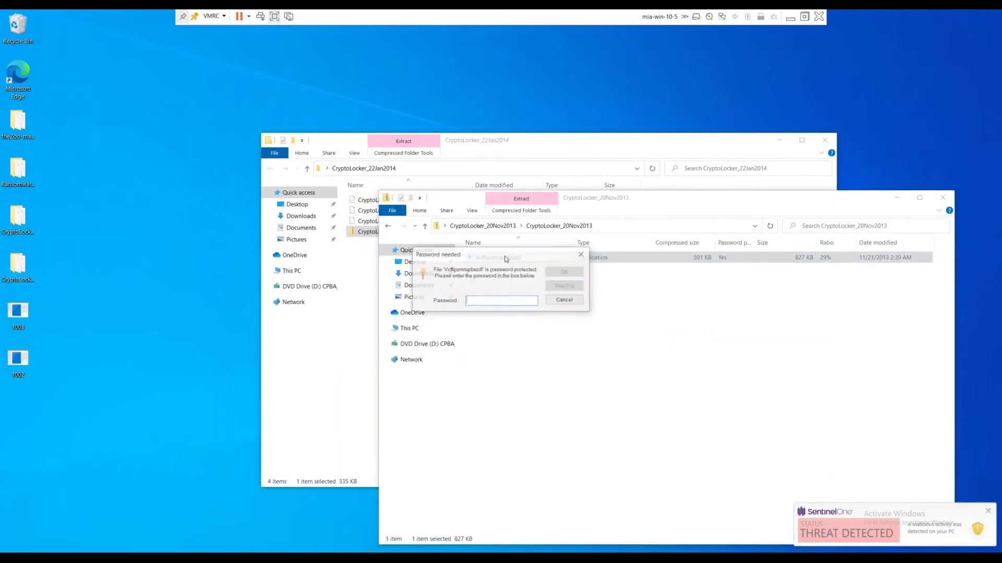
text(infe)
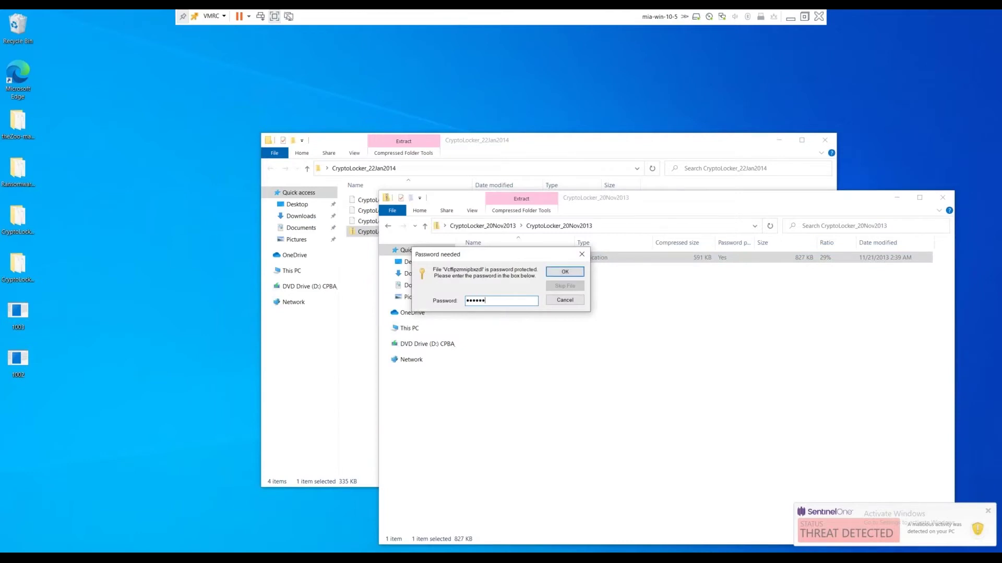
text(cted)
key(Return)
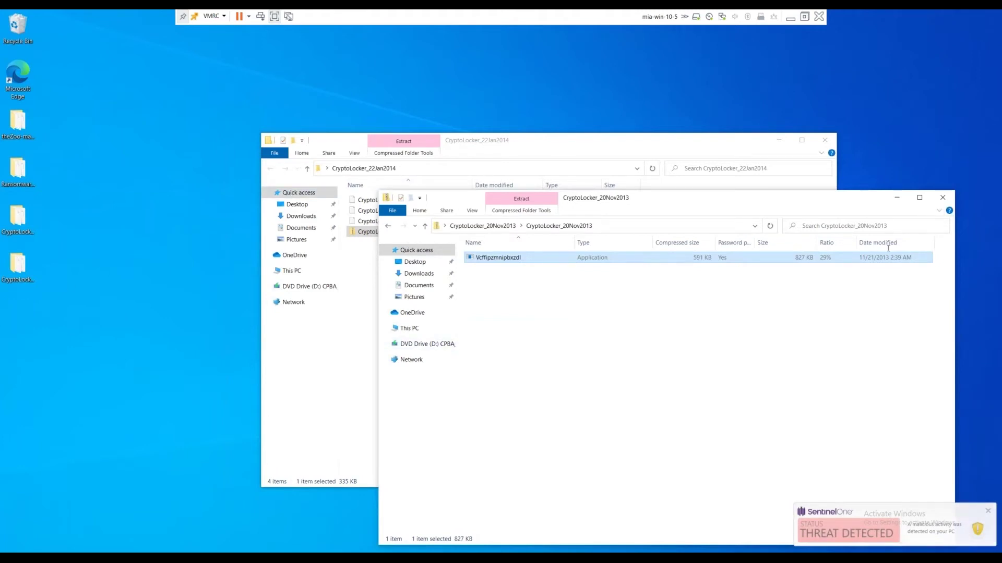
- Clear the CryptoLocker archive windows from the desktop, reveal the hidden tray icons, and return to the SentinelOne management console
click(943, 197)
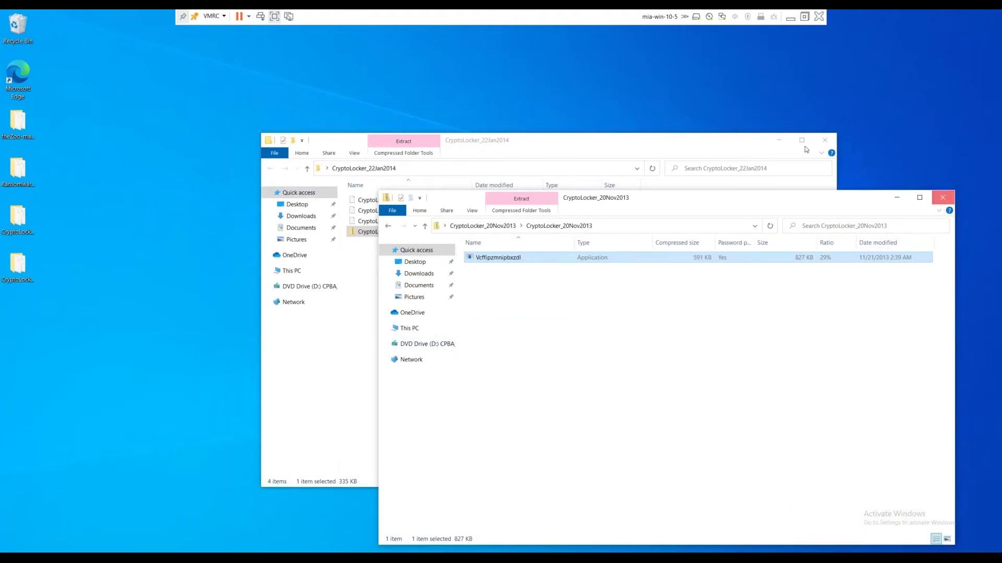
click(780, 142)
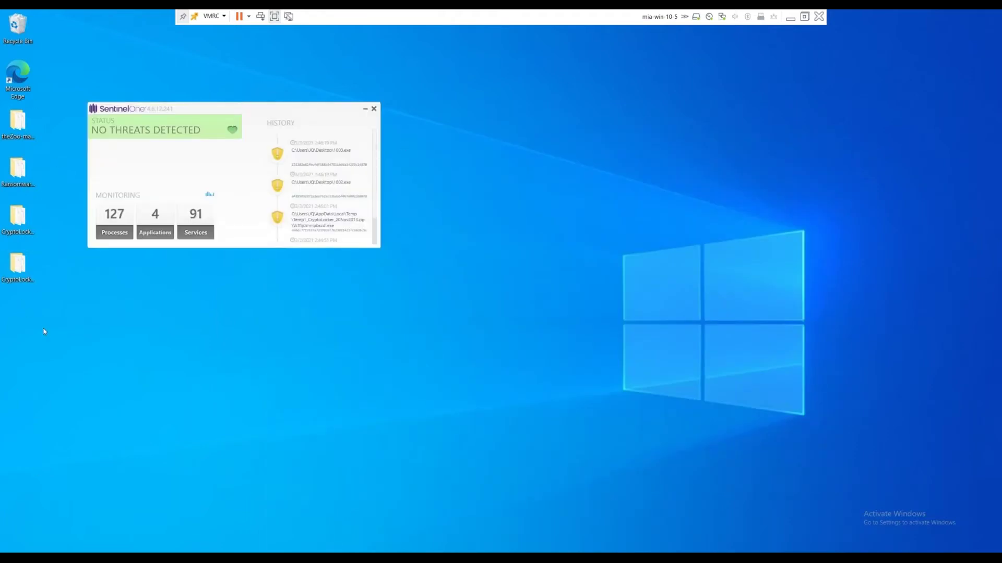
click(914, 557)
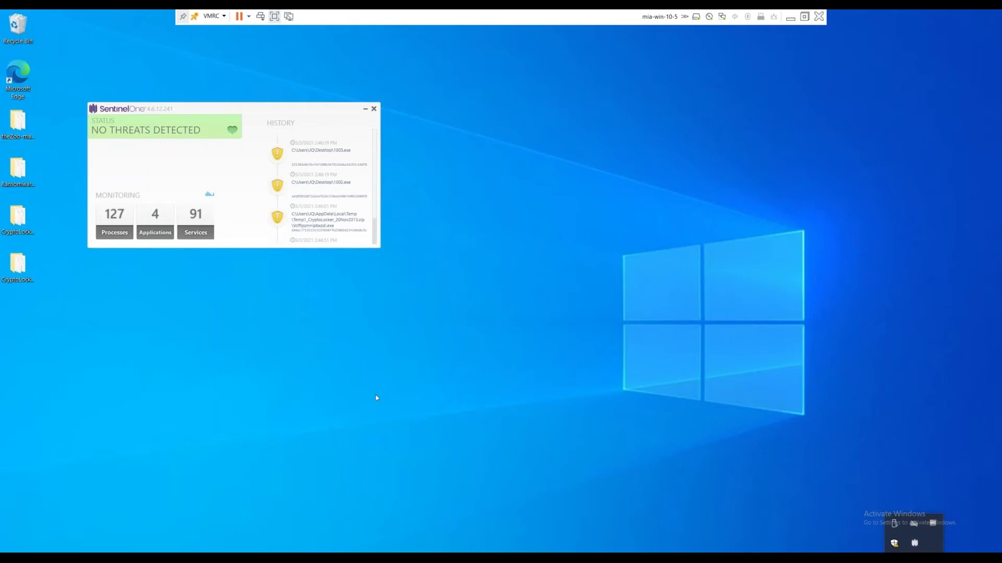
click(790, 17)
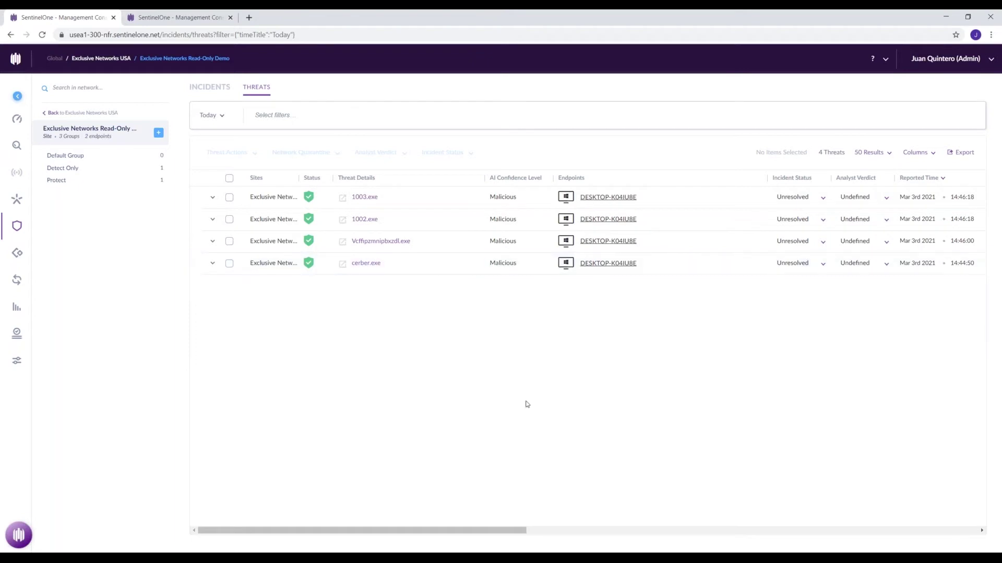
- Open the cerber.exe threat details and examine its threat status, confidence level and mitigation actions
click(344, 265)
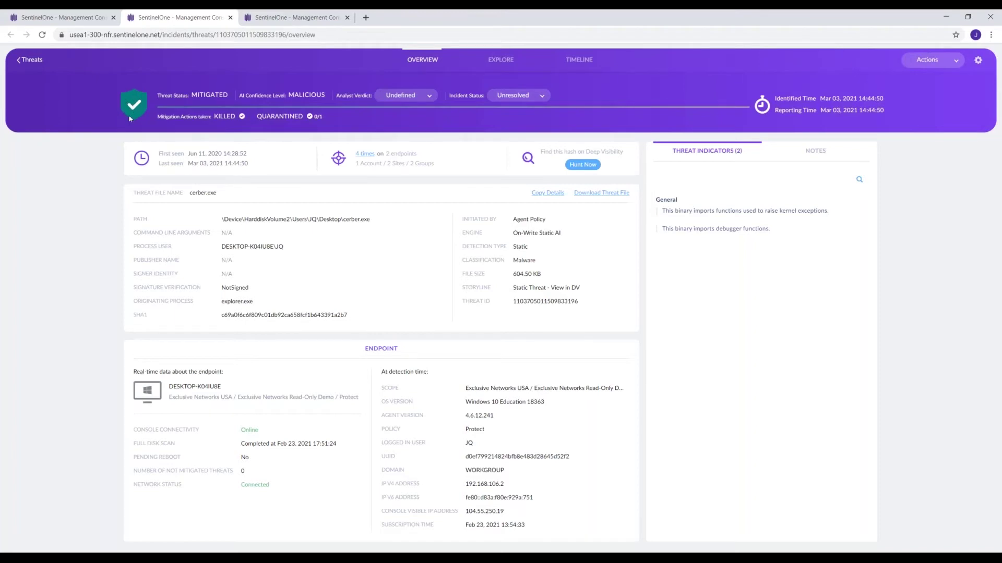
mouse_move(141, 124)
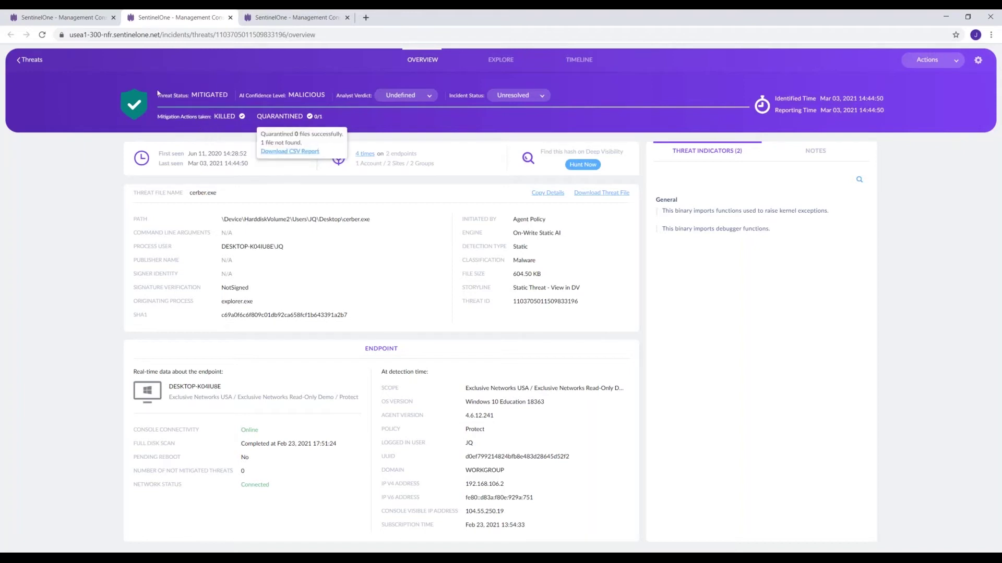
drag(192, 95, 237, 89)
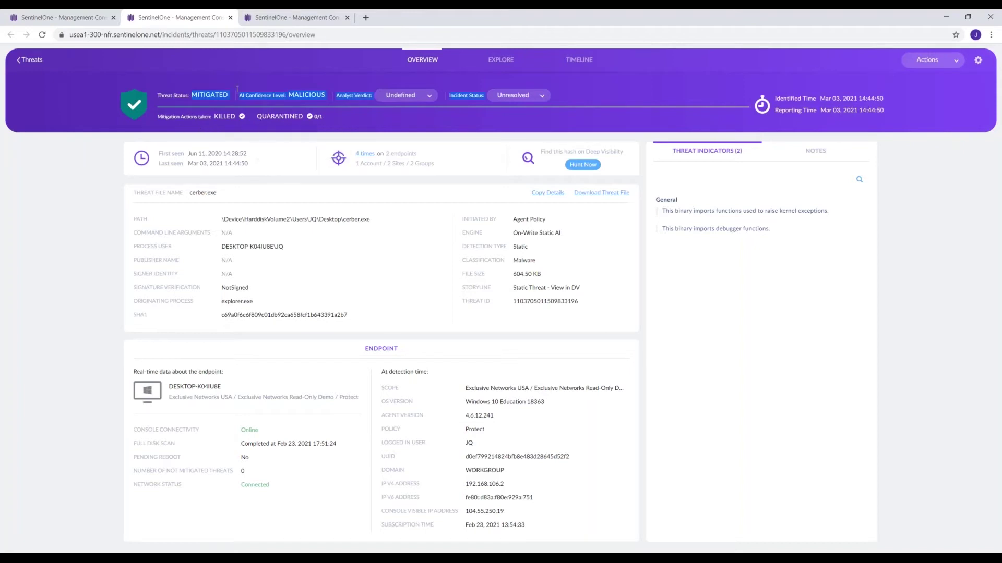
click(301, 101)
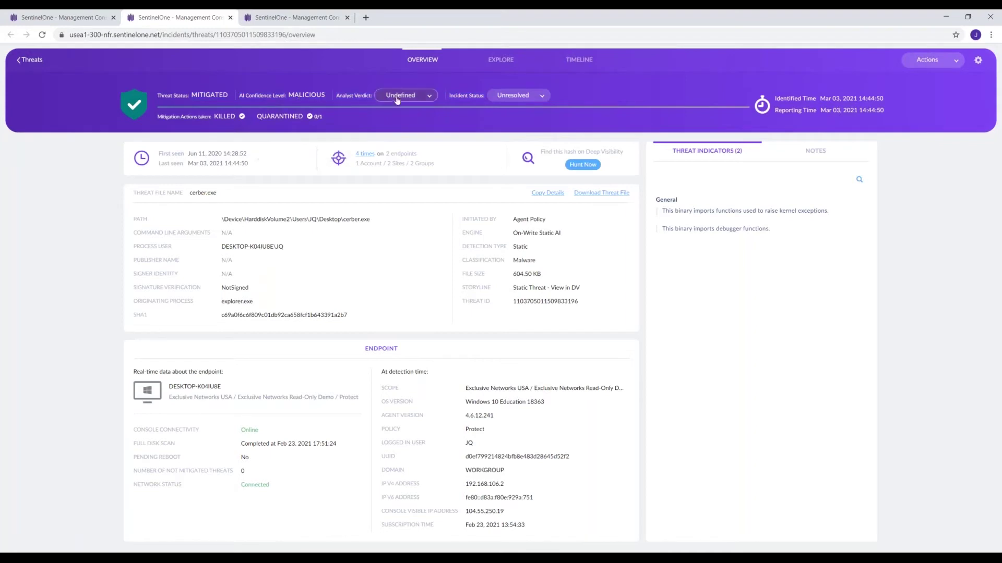
- View the available analyst verdict and incident status options for the cerber.exe threat
click(428, 97)
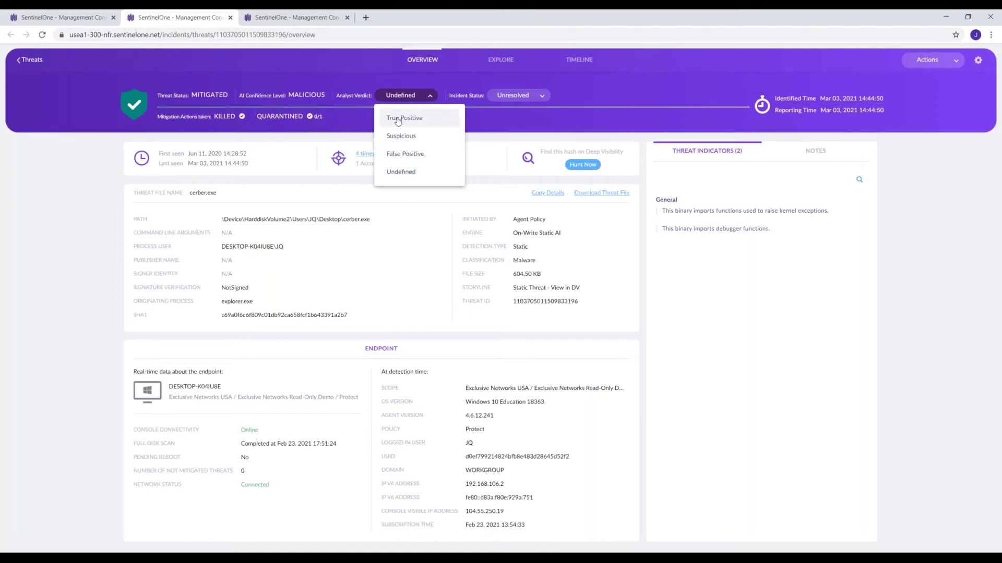
click(542, 96)
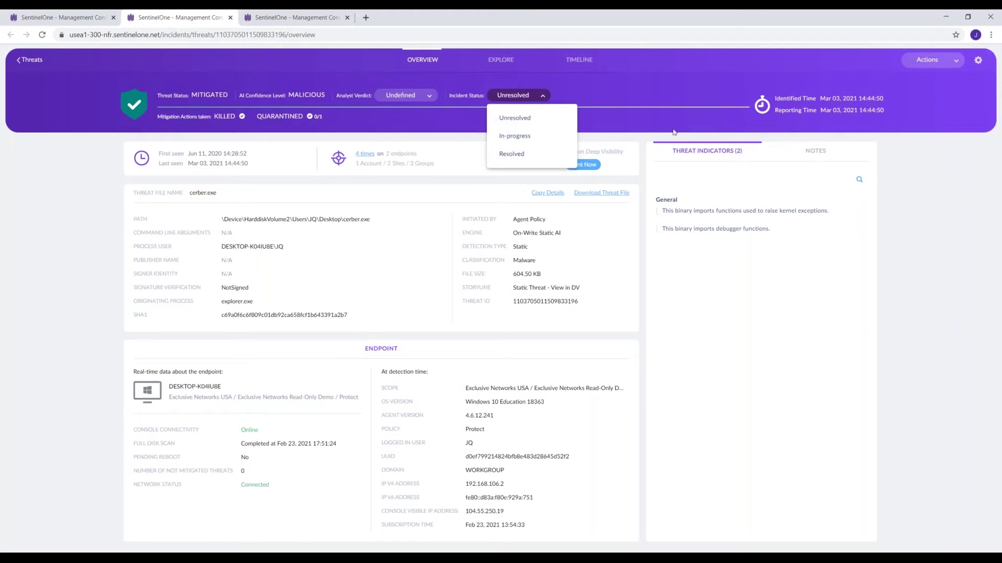
click(396, 249)
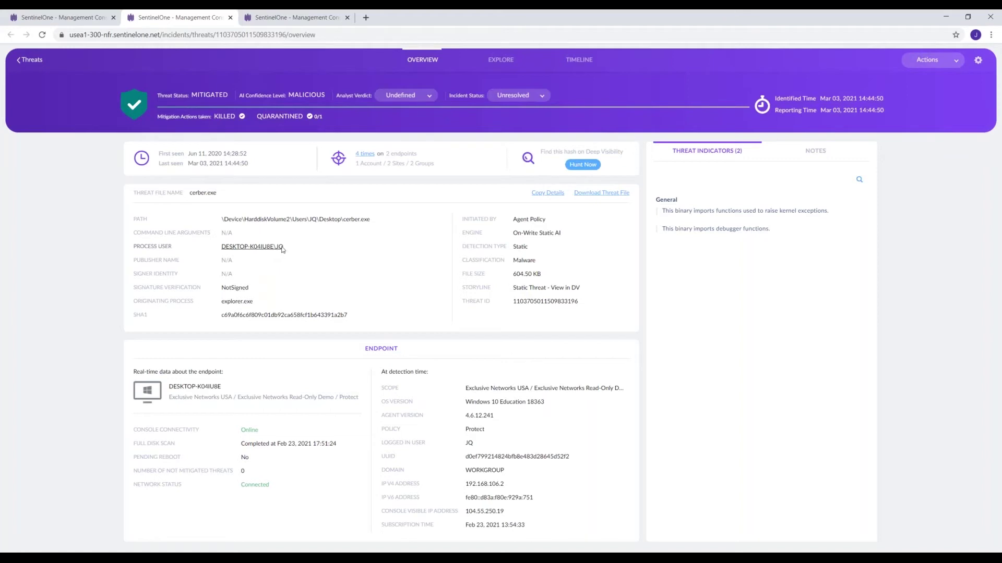
- Look up the cerber.exe SHA1 hash in VirusTotal and return to the threat's overview
right_click(280, 316)
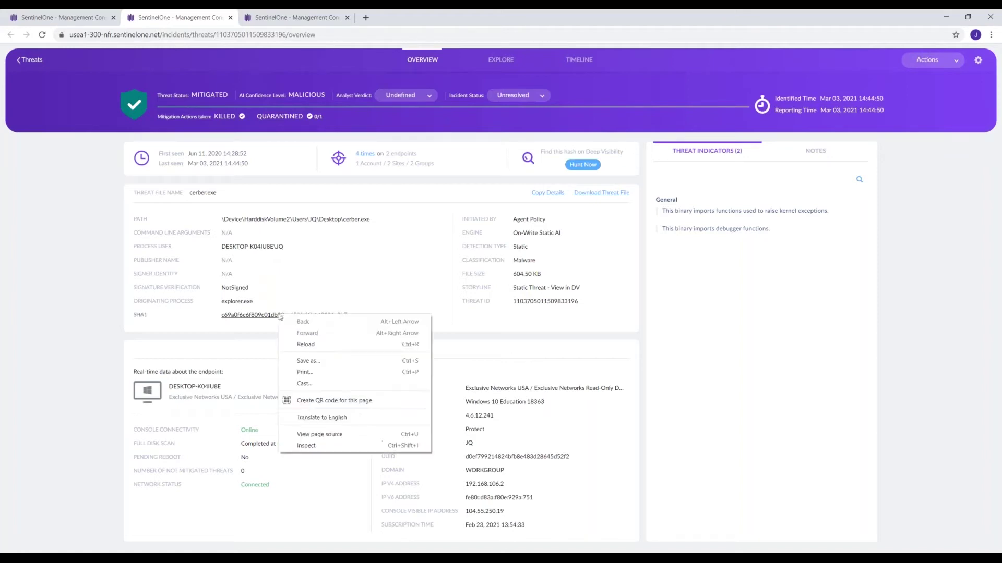
click(284, 314)
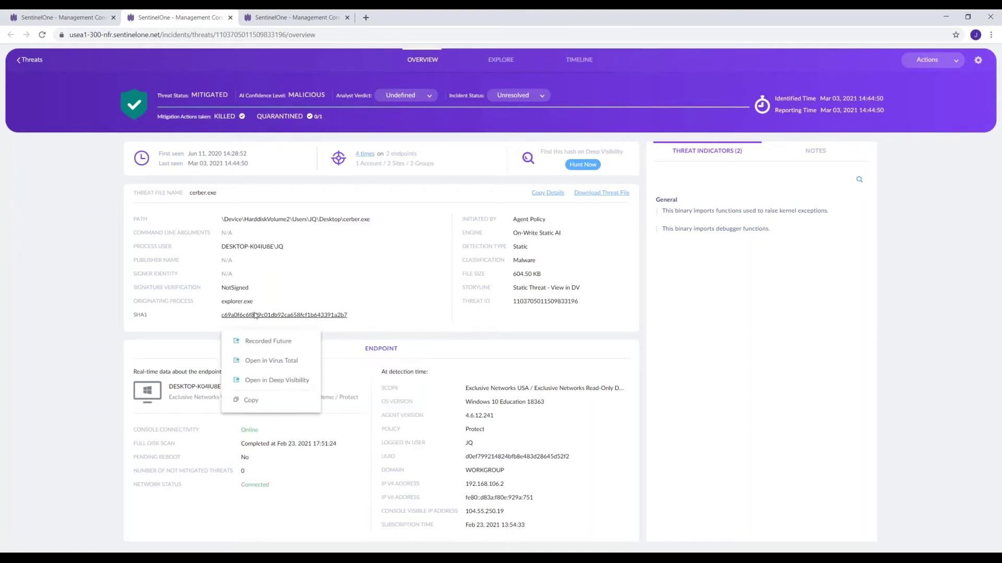
click(252, 362)
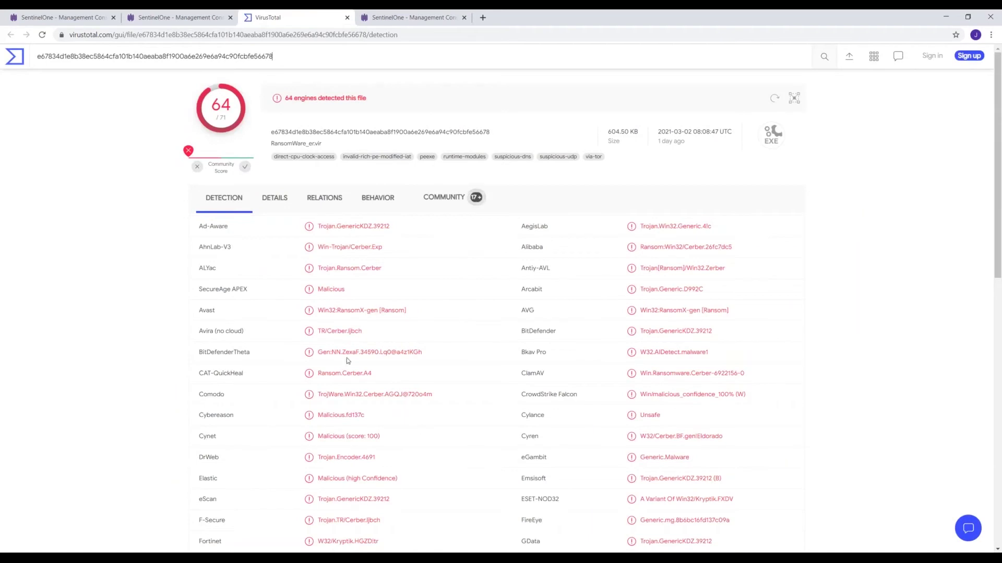
click(83, 17)
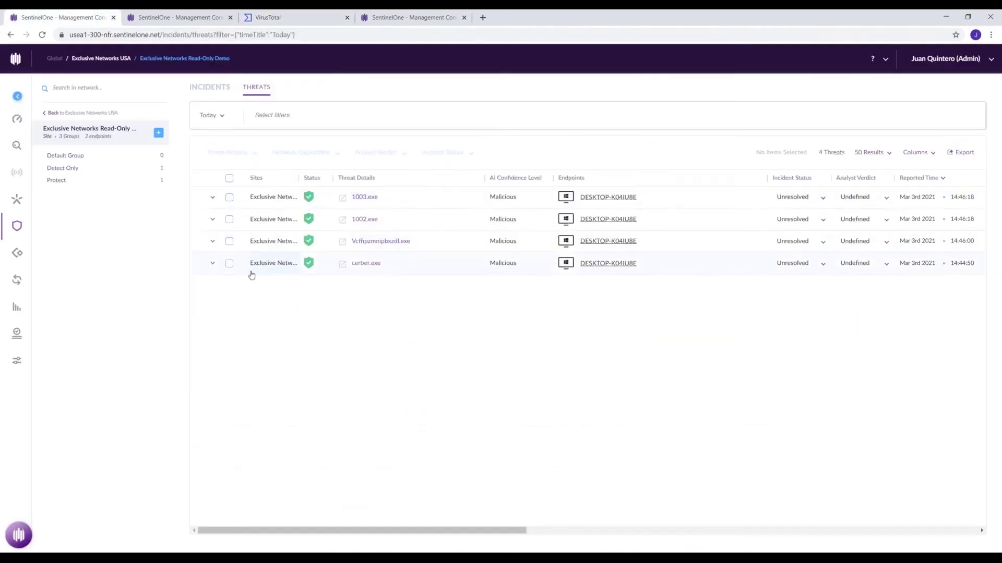
click(192, 15)
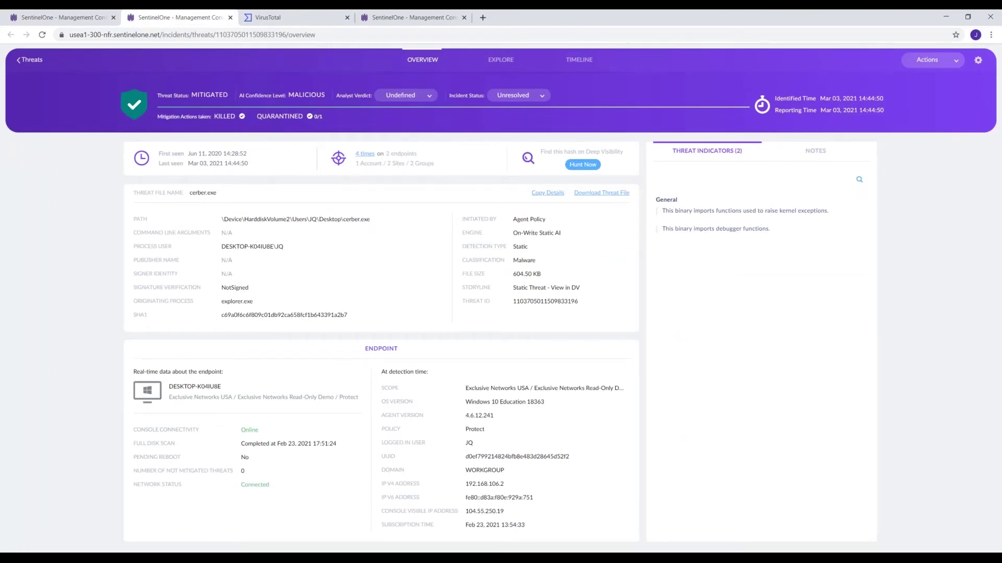
- Open the Explore view of the cerber.exe threat, and switch to the mia-win-10-3 virtual machine
click(492, 61)
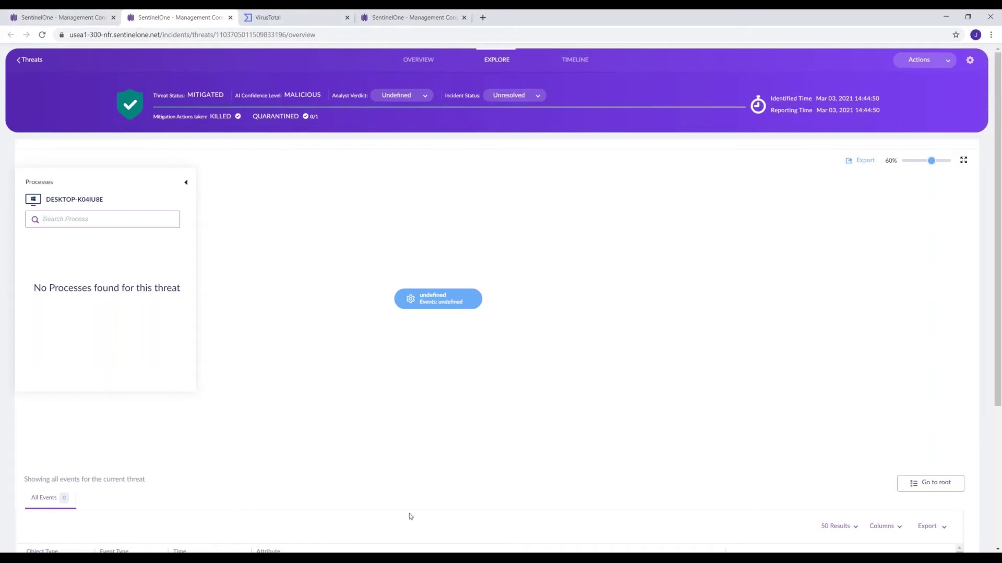
click(400, 558)
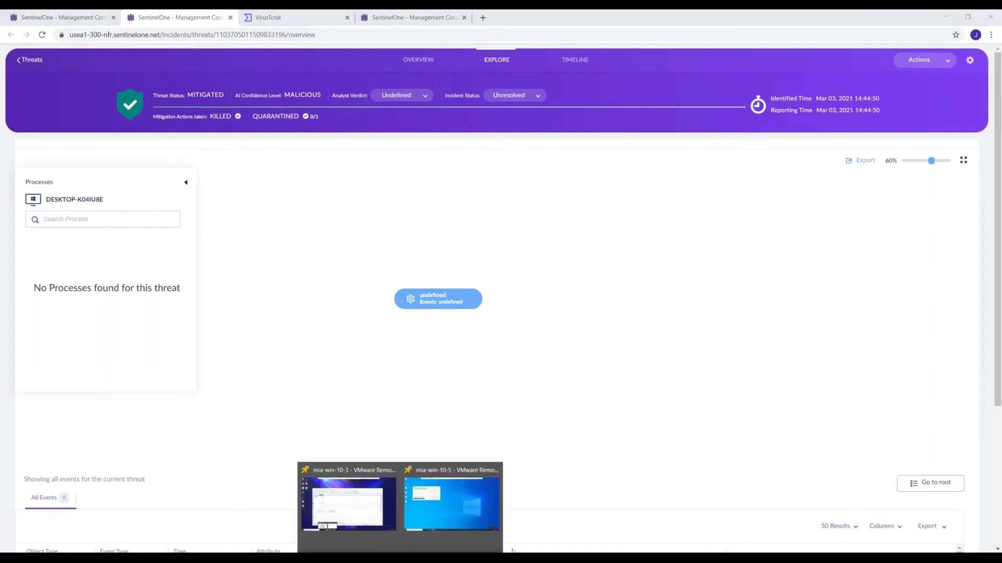
click(351, 513)
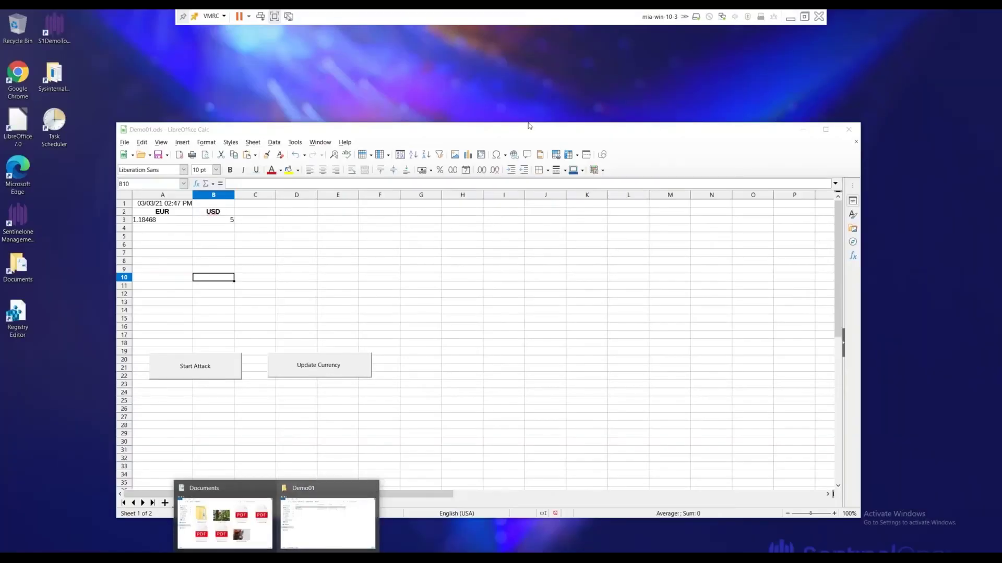
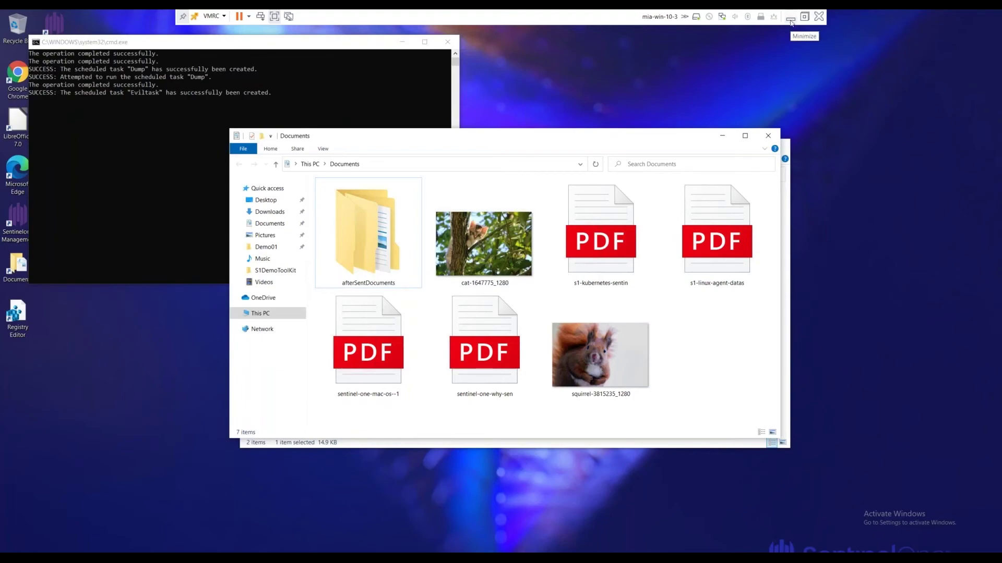
- Return to the console, close the cerber.exe threat and VirusTotal pages, and refresh today's threat list
click(790, 20)
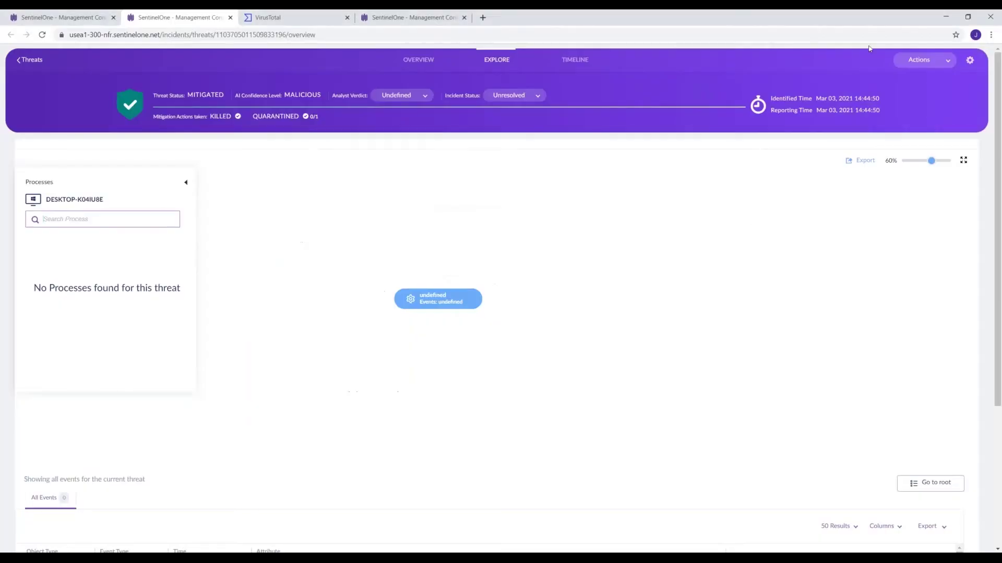
click(61, 17)
click(231, 17)
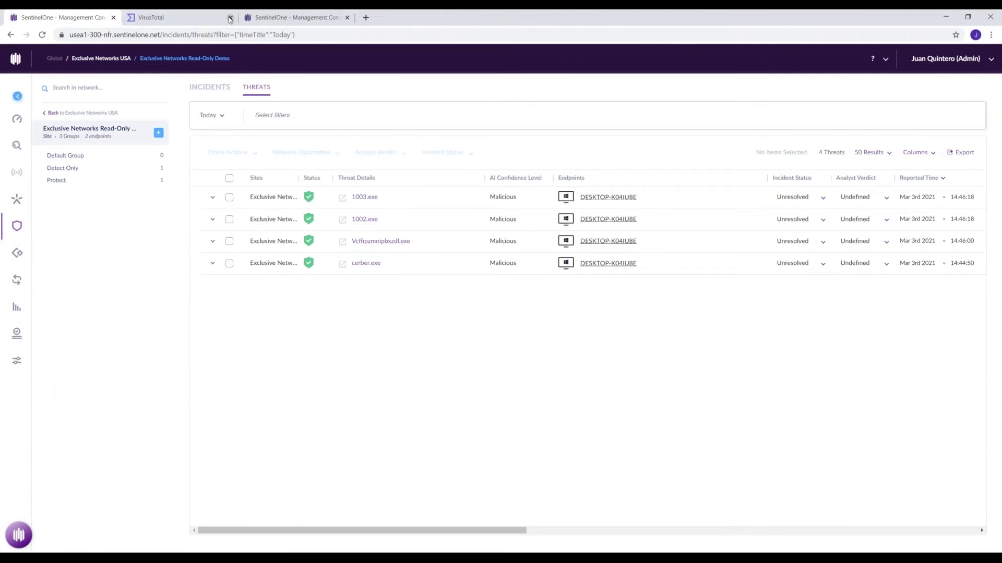
click(230, 18)
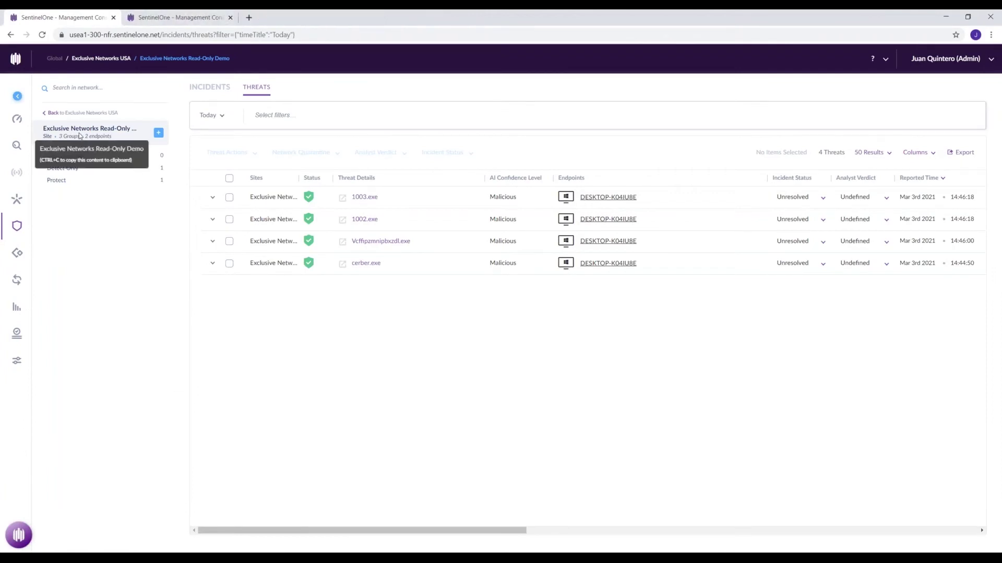
click(42, 34)
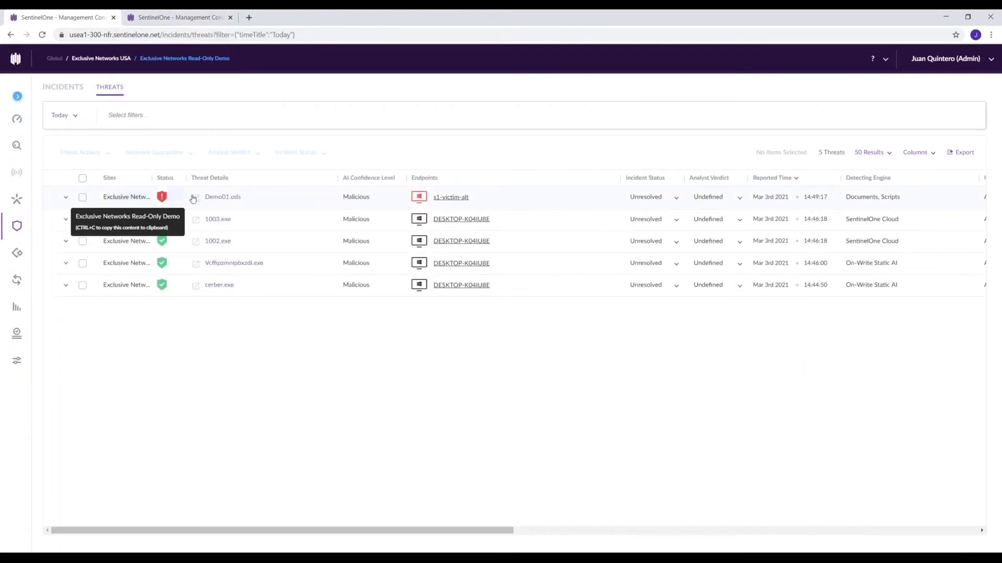
- Open the Demo01.ods threat details and review its overview and threat indicators
click(195, 197)
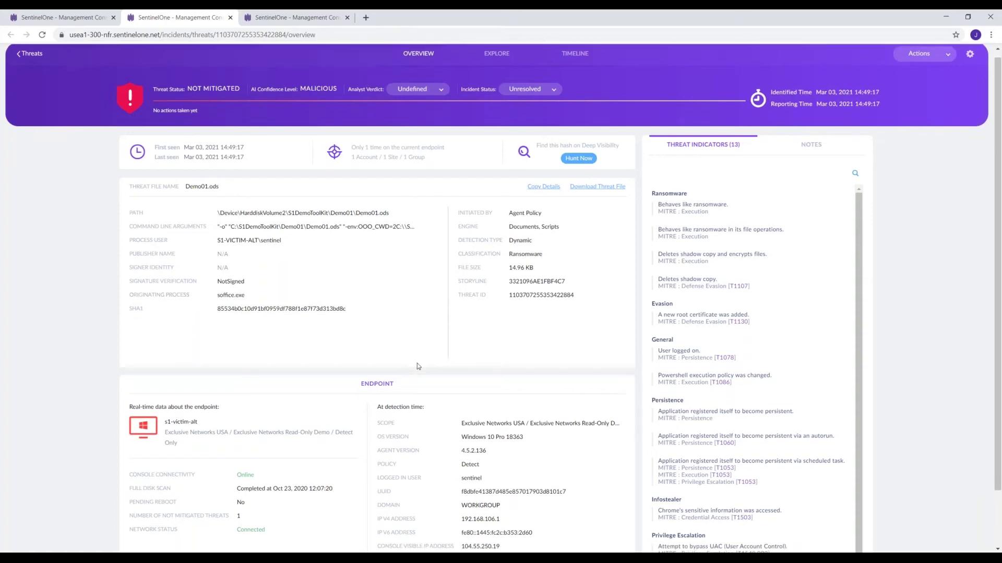
scroll(417, 363, down, 1)
scroll(418, 363, up, 1)
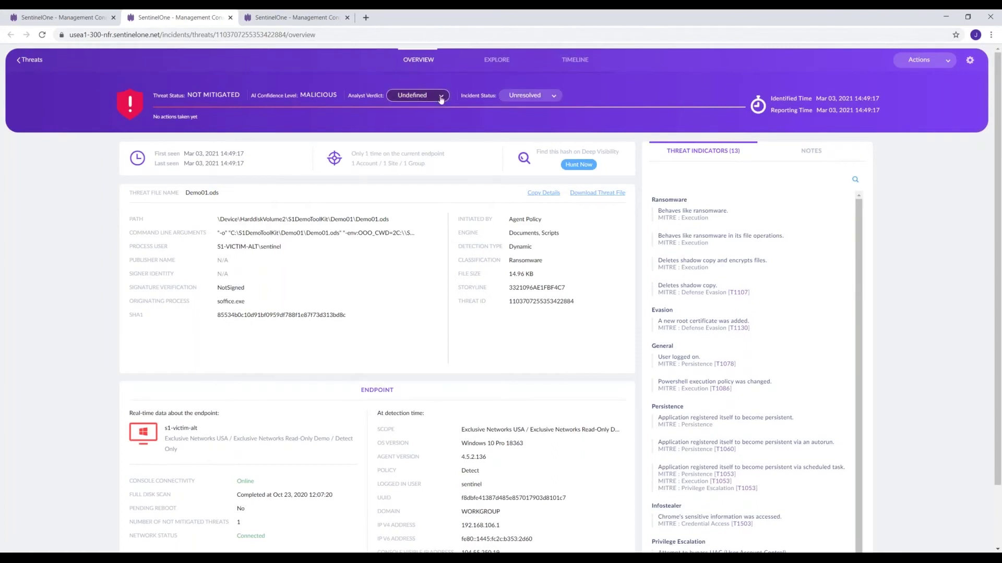
- View the analyst verdict and incident status options for the Demo01.ods threat, and examine its file and endpoint details
click(401, 96)
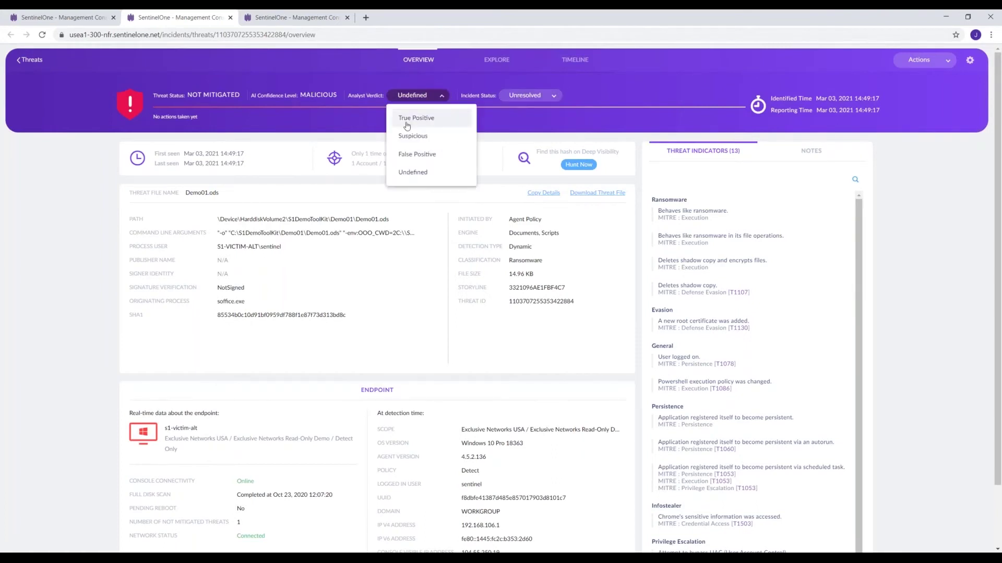
click(528, 96)
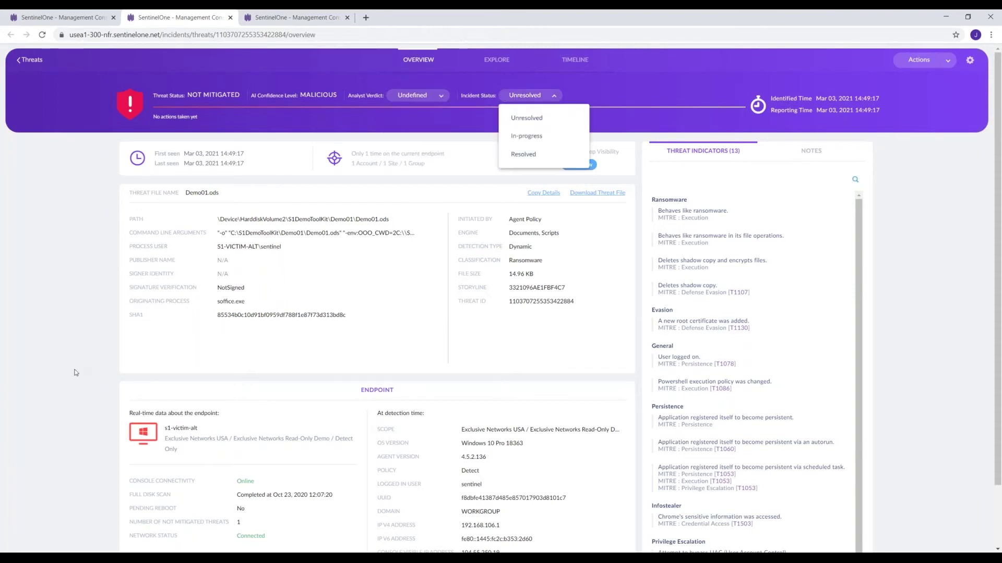
scroll(252, 409, down, 1)
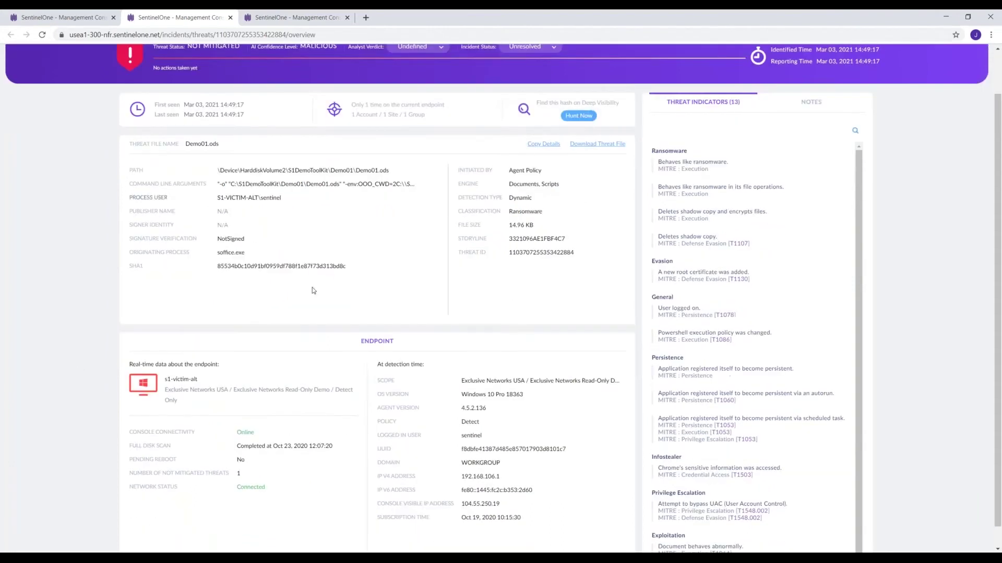
- Open the MITRE ATT&CK page for the "Deletes shadow copy" indicator (T1107), review the technique, and return to the Demo01.ods threat
scroll(324, 392, down, 1)
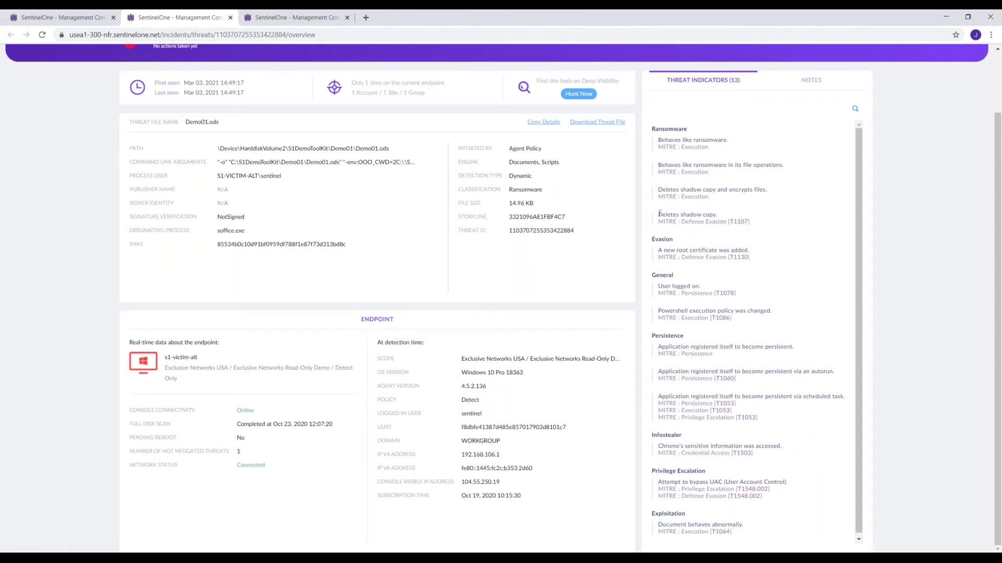
drag(657, 214, 753, 227)
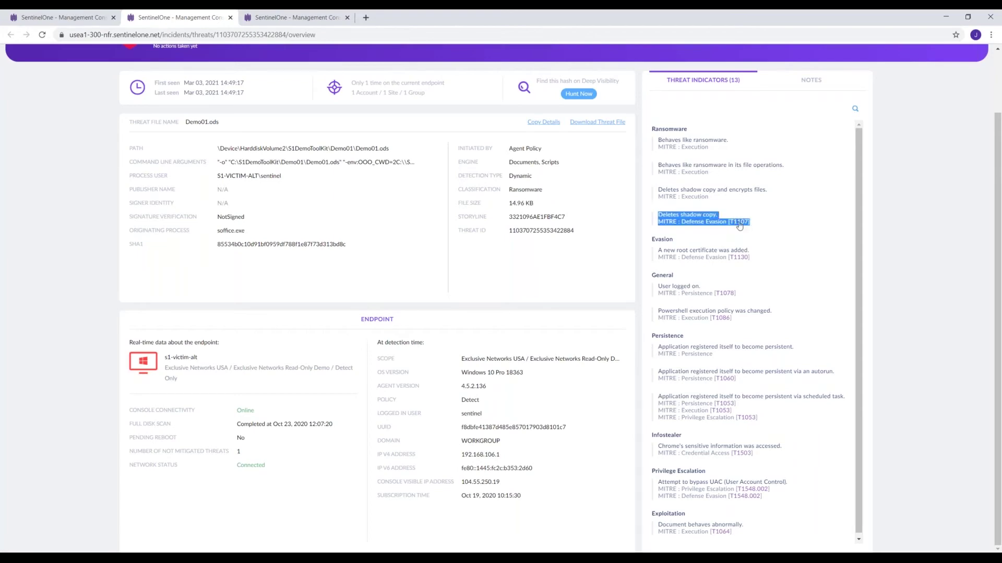
click(740, 225)
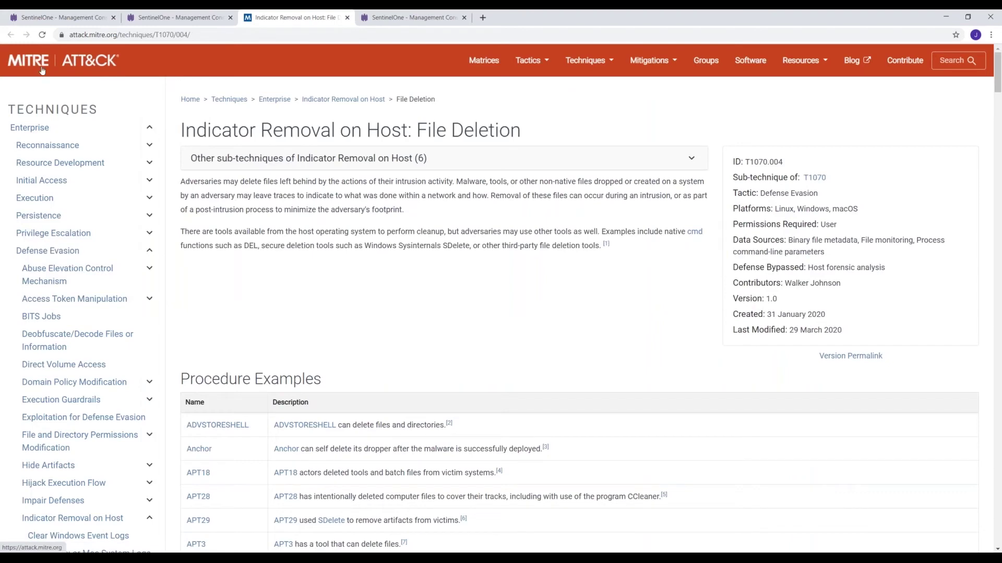
scroll(578, 246, down, 1)
scroll(578, 246, up, 1)
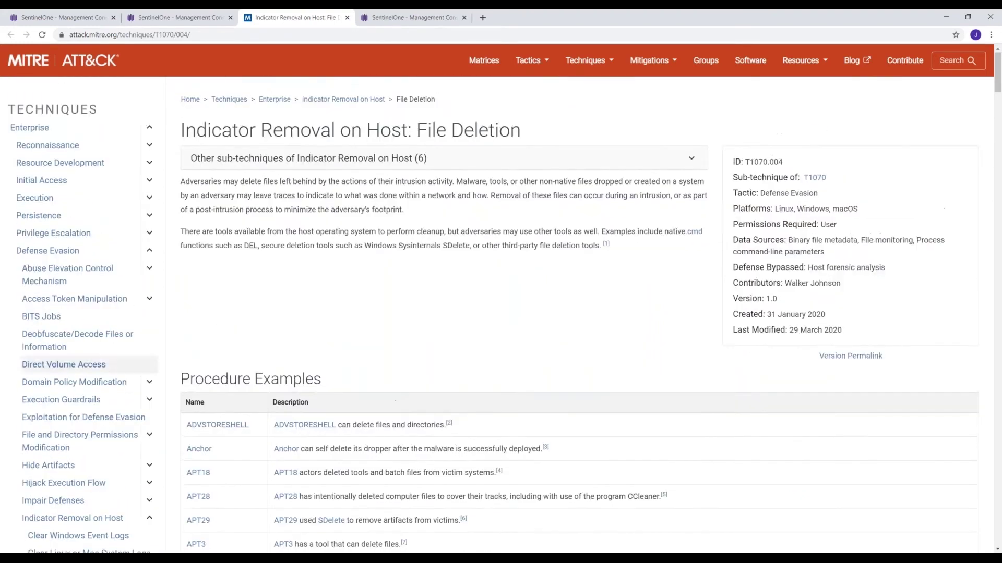
click(178, 19)
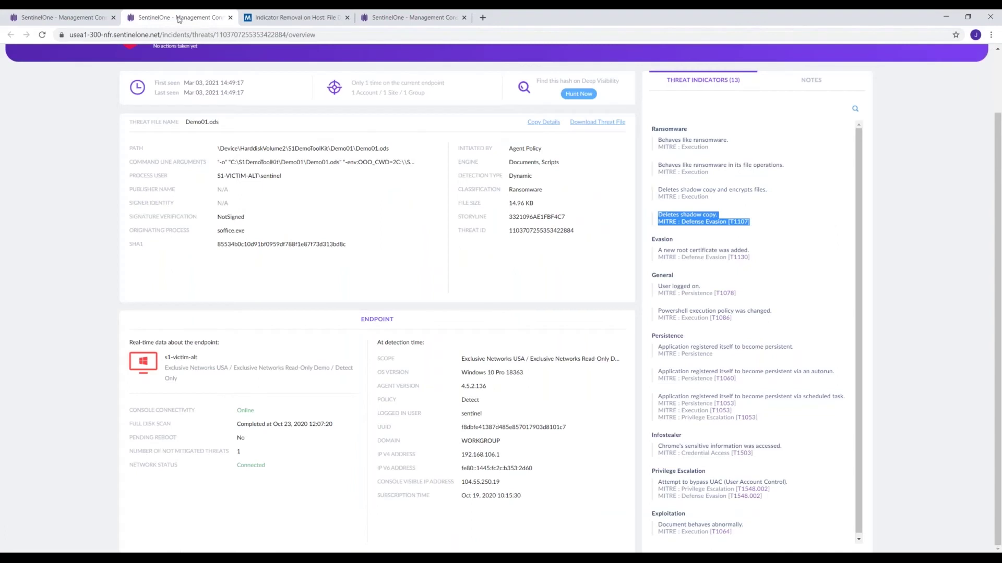
- Expand the Demo01.ods process tree in the Explore view from cmd.exe (dtk.bat) down to vssadmin.exe and show that process's details
scroll(443, 390, up, 2)
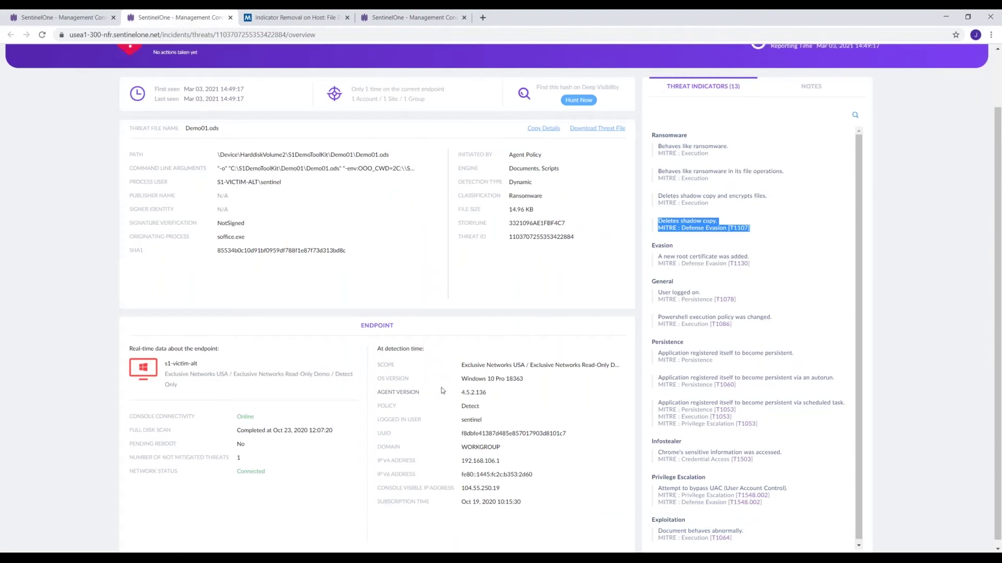
click(492, 61)
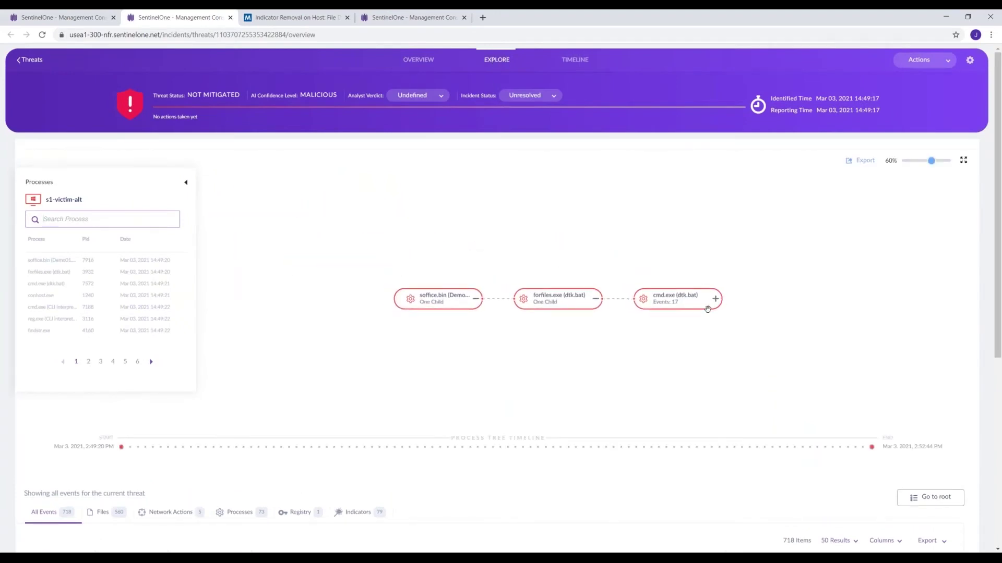
click(706, 303)
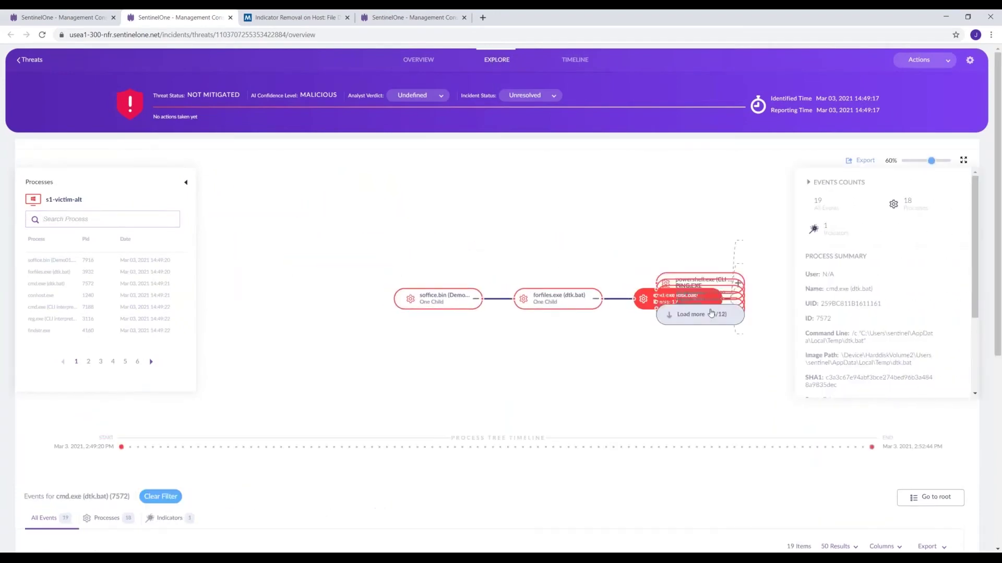
click(575, 227)
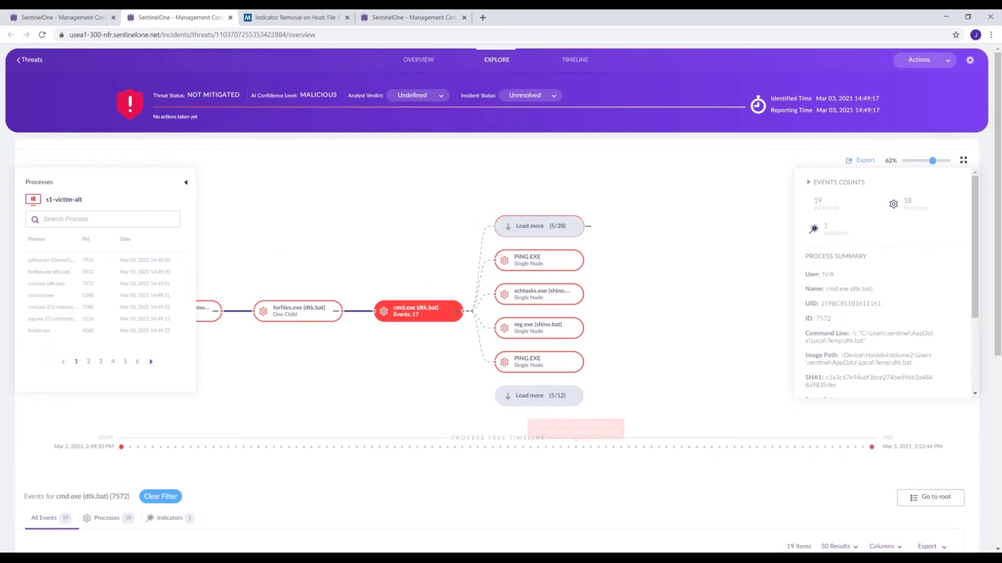
click(456, 359)
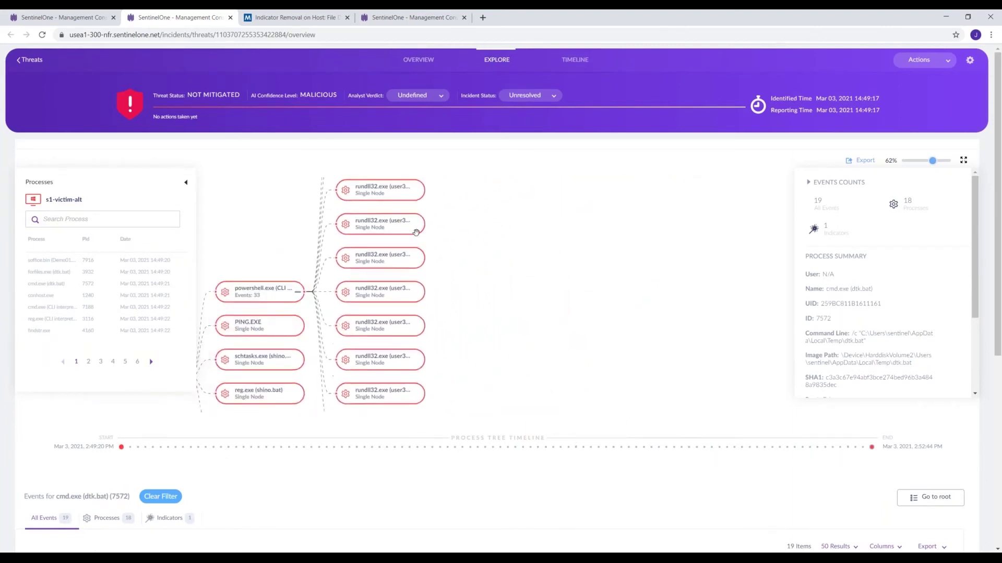
click(386, 357)
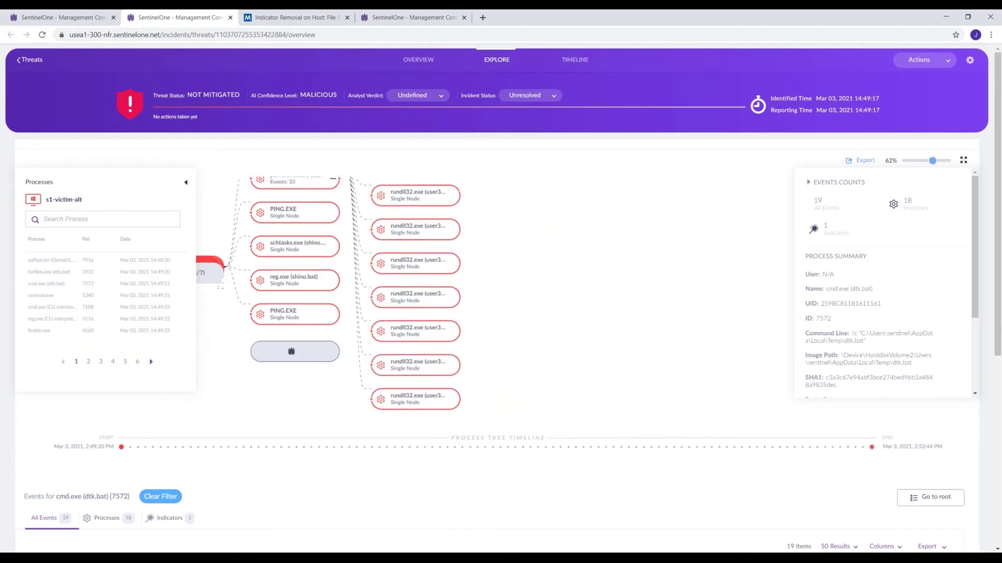
click(332, 368)
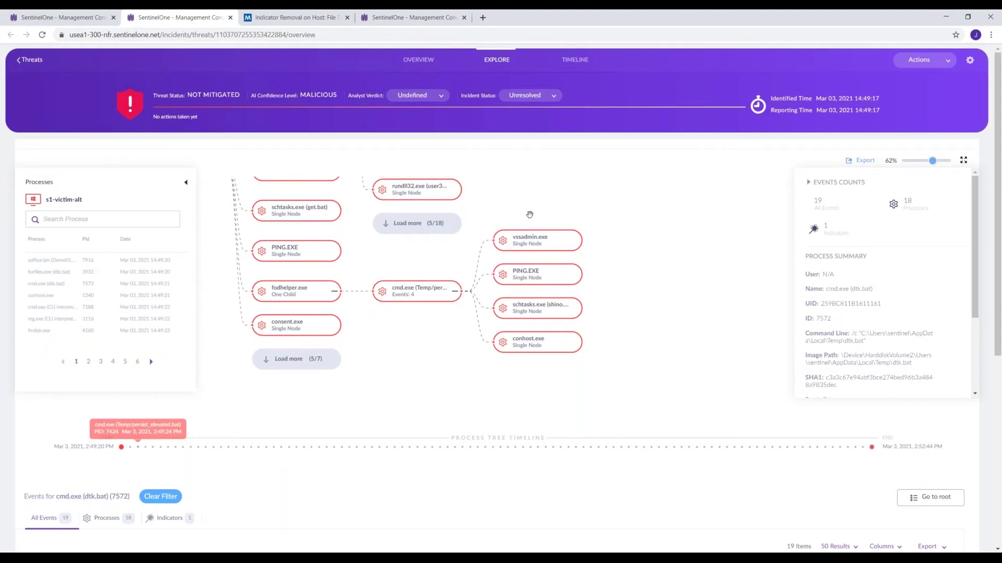
click(540, 243)
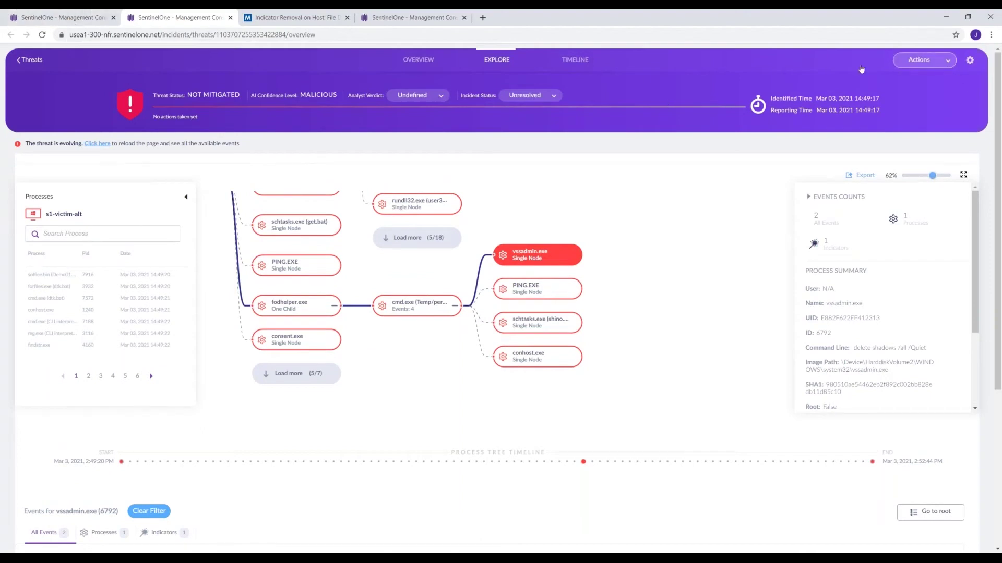
- Switch to the mia-win-10-3 virtual machine, try to open the cat-1647775_1280 image with Photos, and return to the console
mouse_move(407, 550)
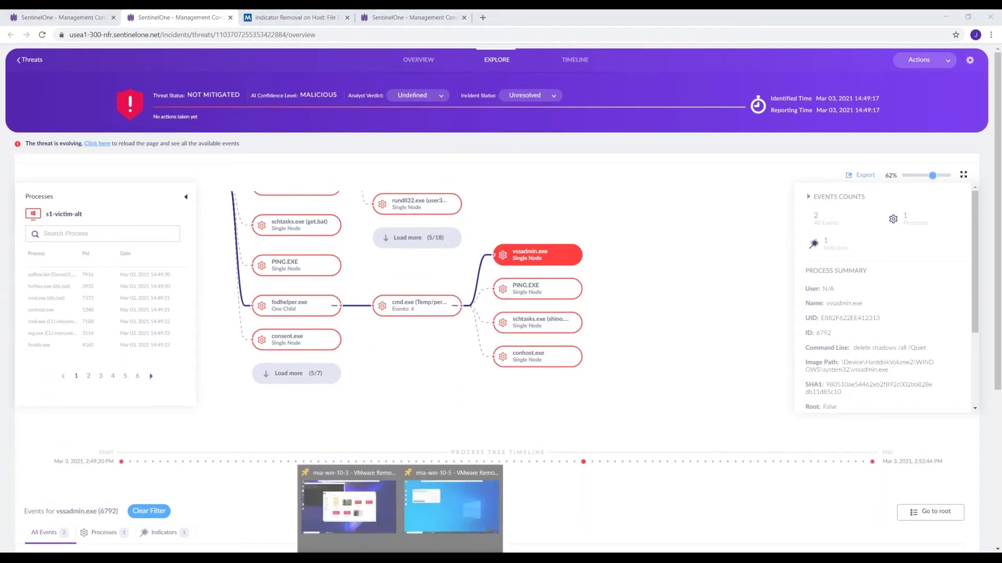
click(358, 498)
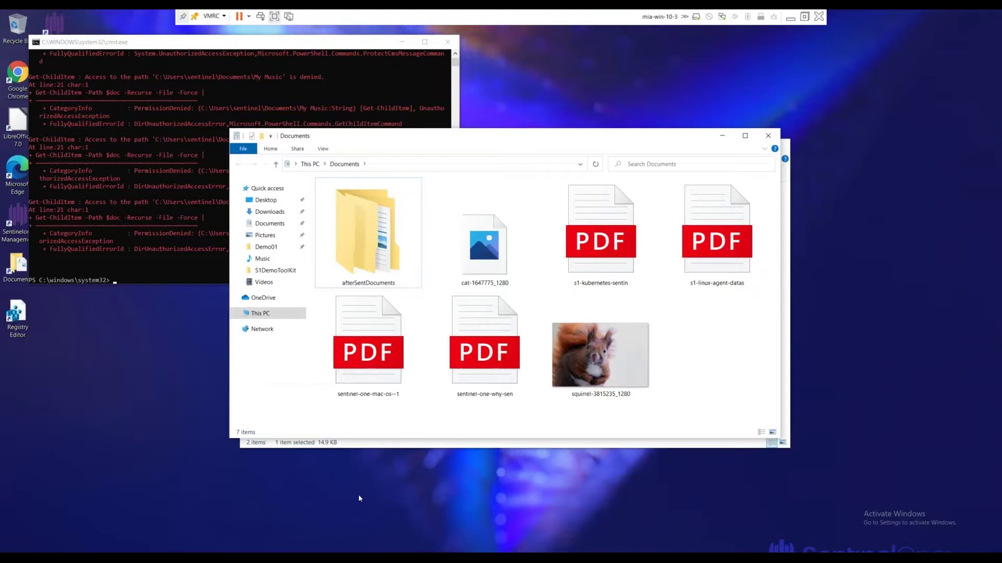
click(485, 260)
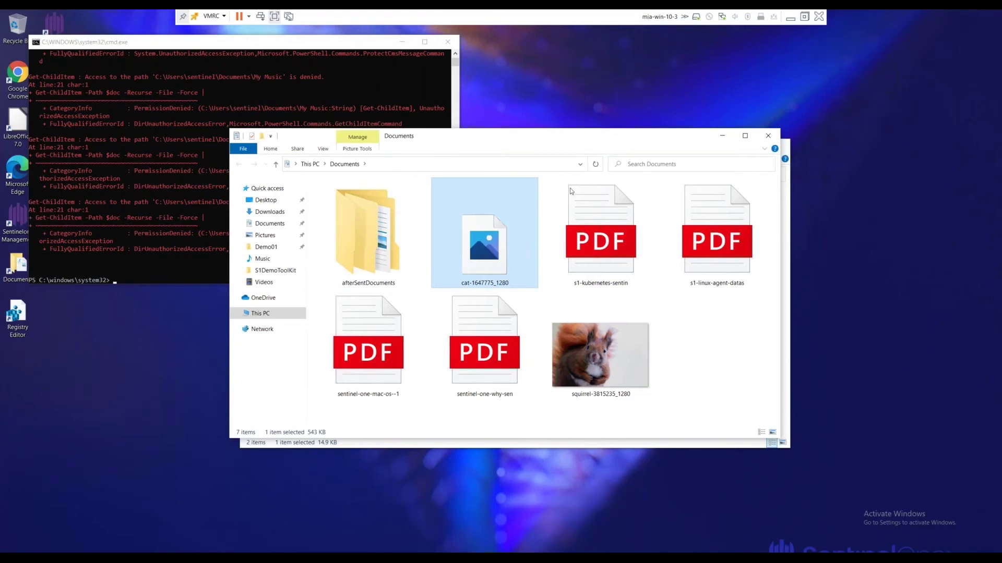
double_click(502, 262)
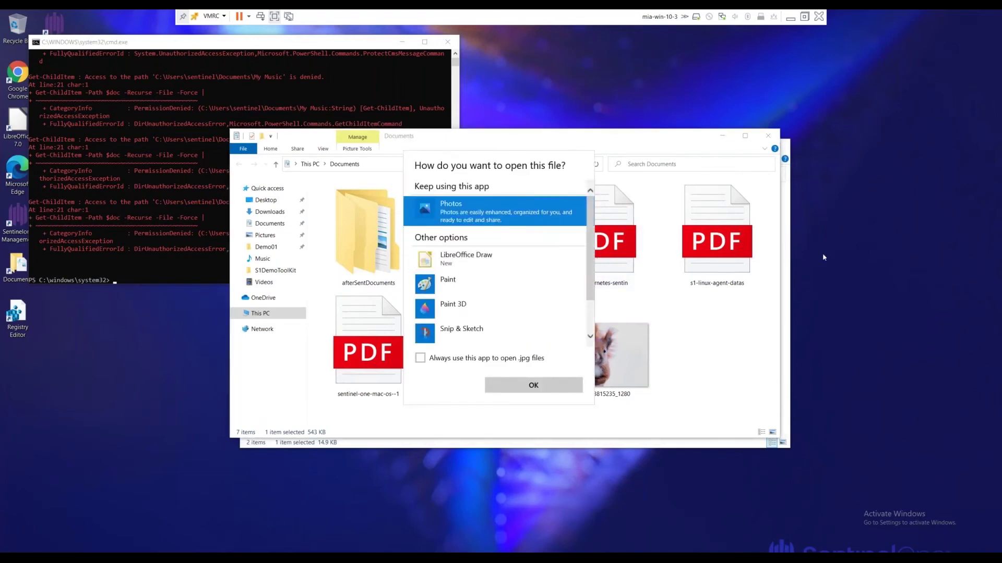
click(533, 386)
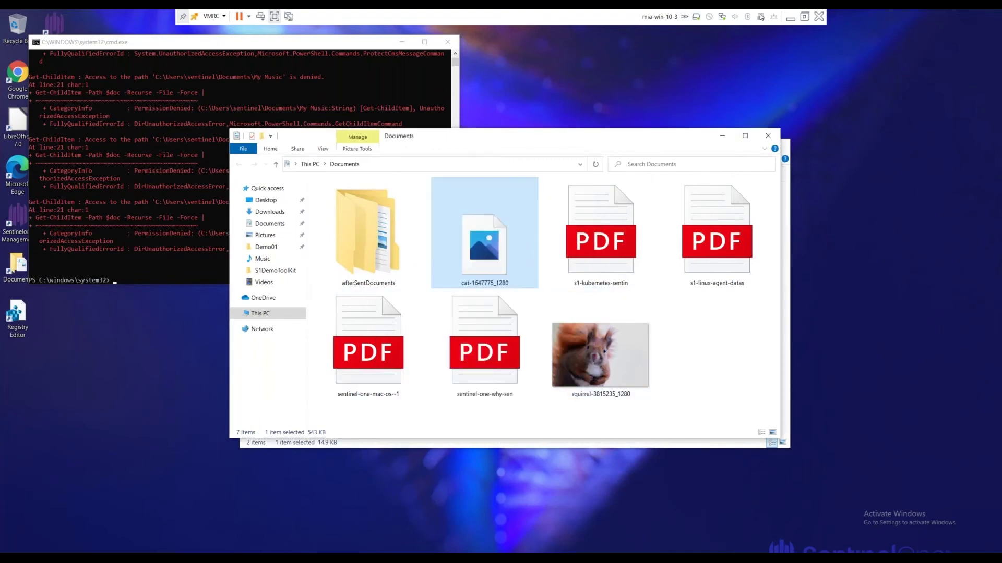
click(790, 19)
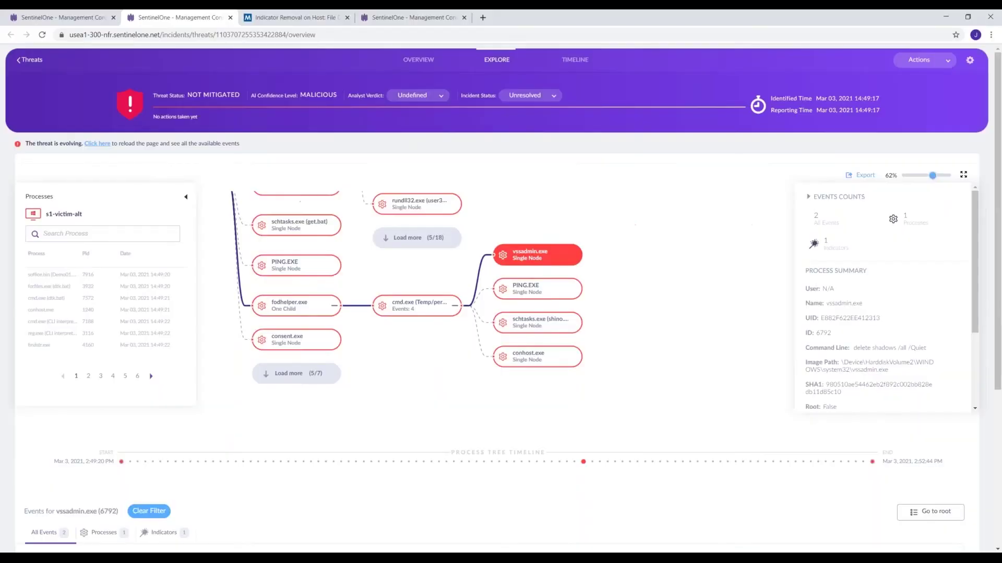
- Apply the Rollback mitigation, including Kill, Quarantine and Remediate, to the Demo01.ods threat with a True Positive analyst verdict
click(947, 62)
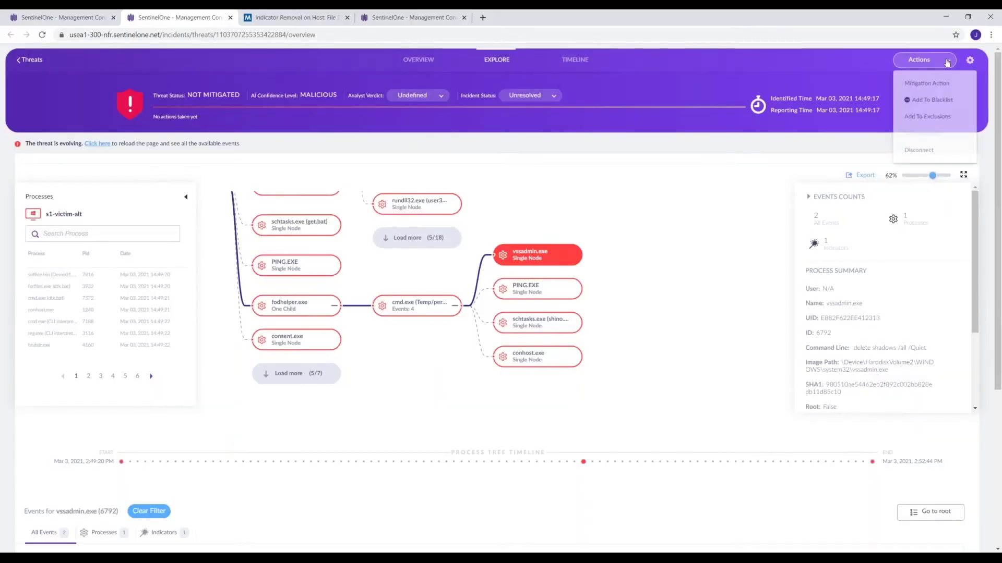
click(939, 86)
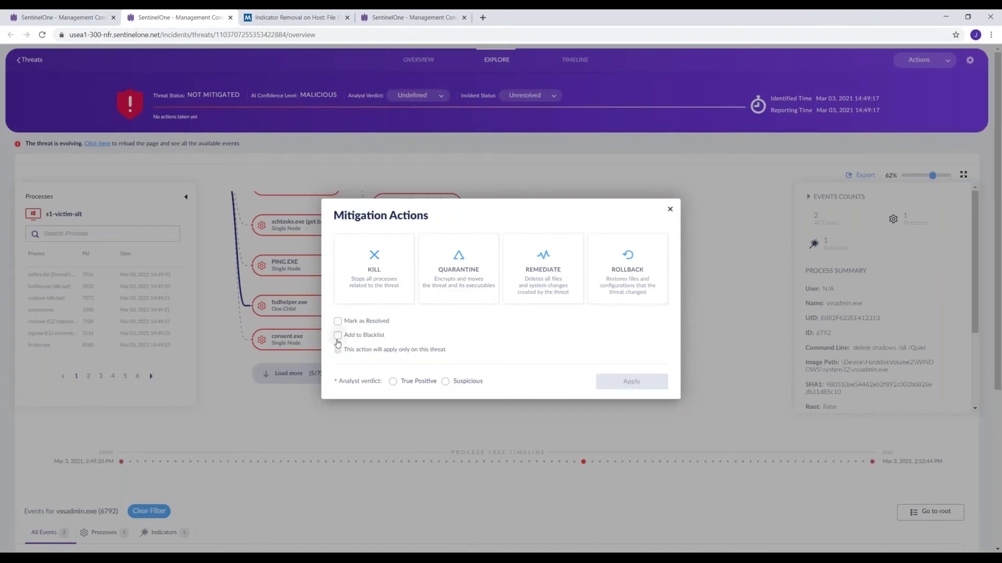
click(631, 257)
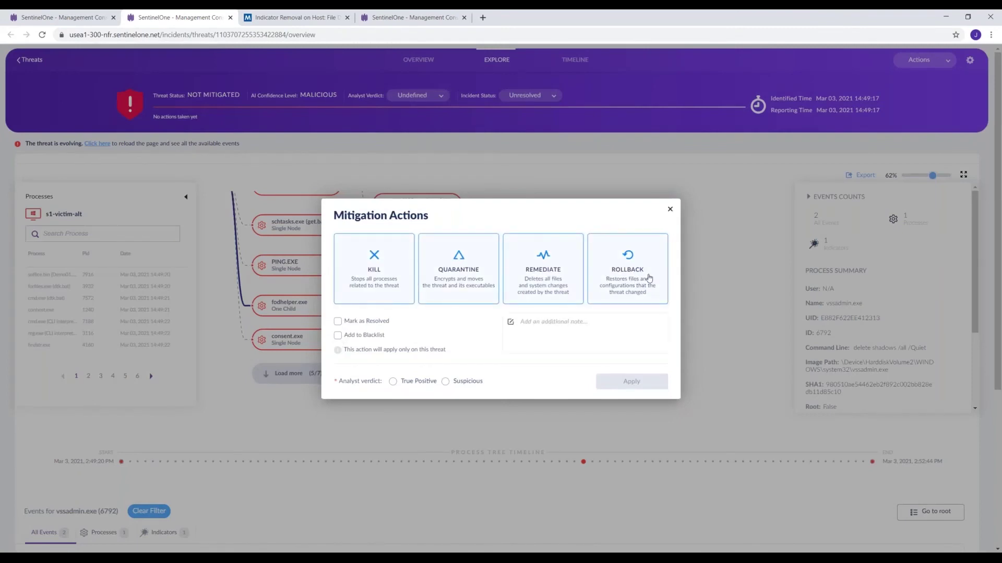
click(394, 382)
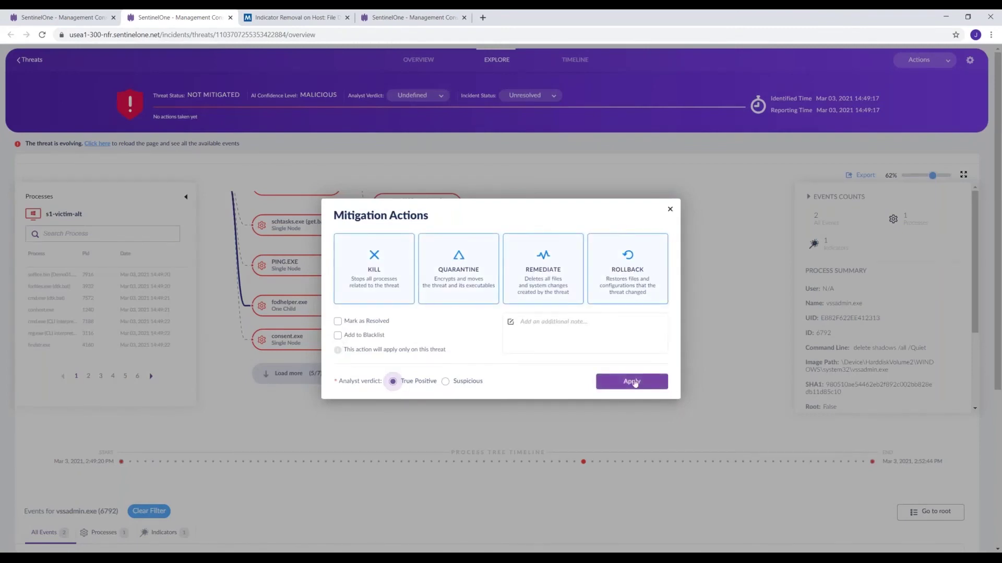
click(608, 385)
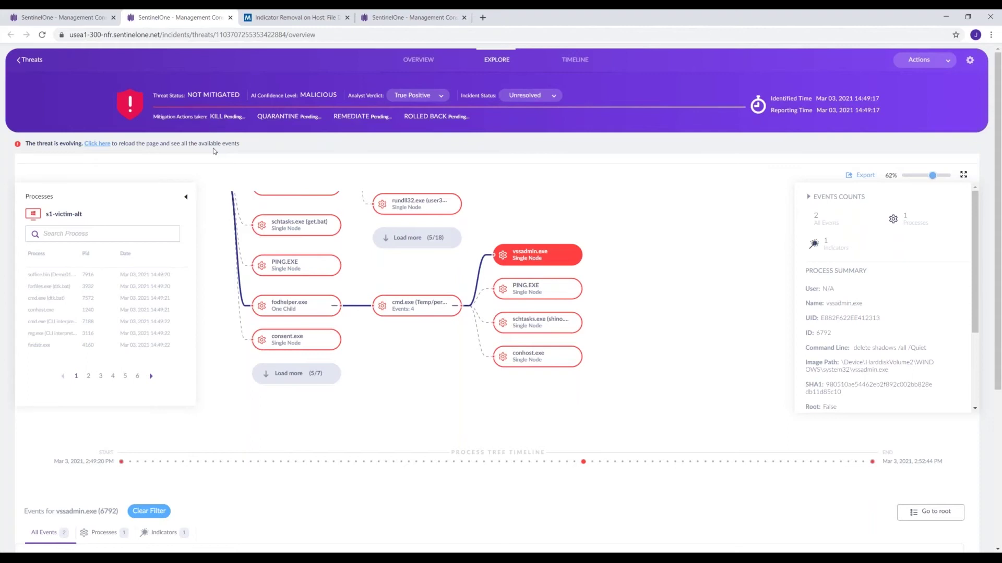
- Check the Demo01.ods status in today's threat list, reopen its details, and download and open the rollback CSV report
click(94, 17)
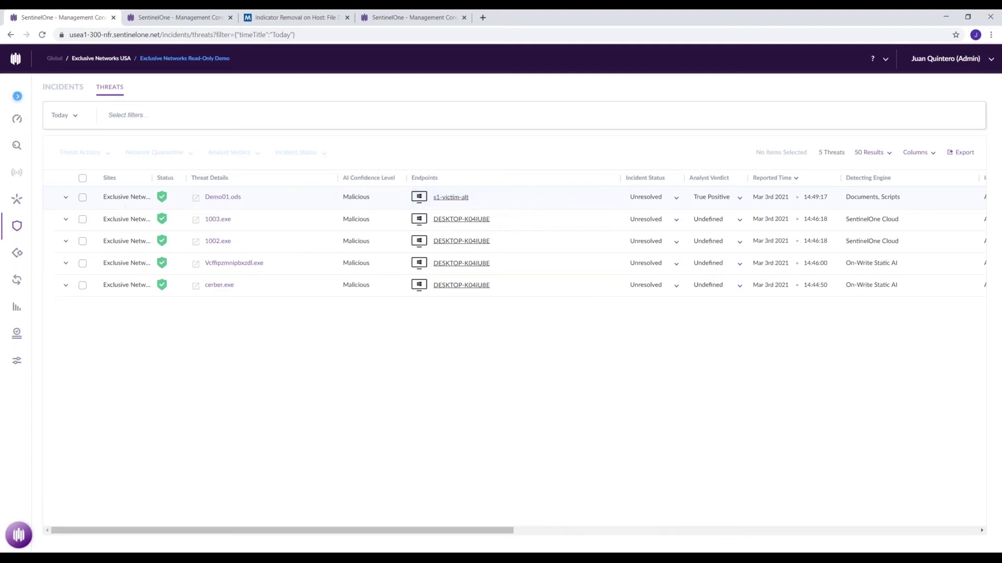
click(193, 200)
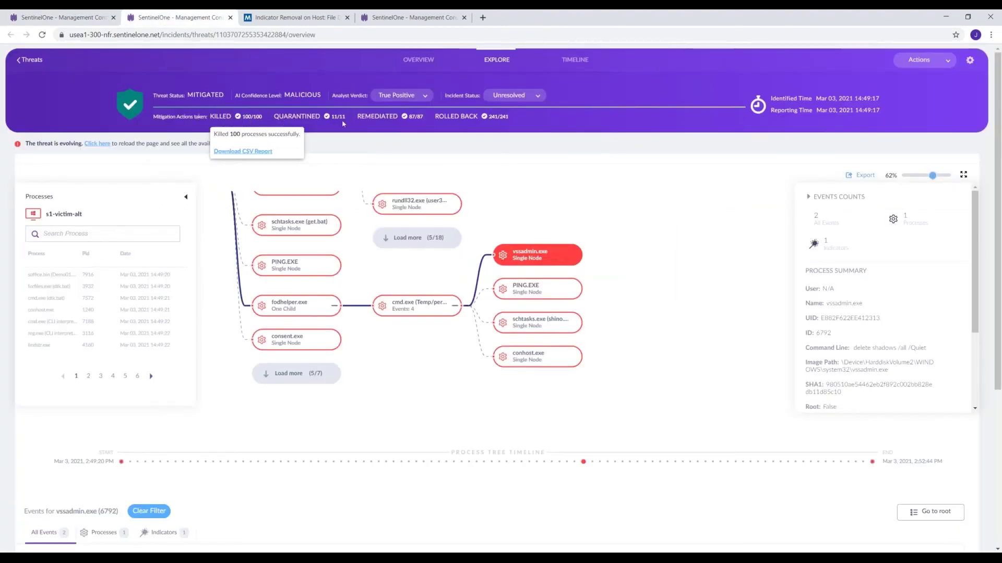
mouse_move(421, 120)
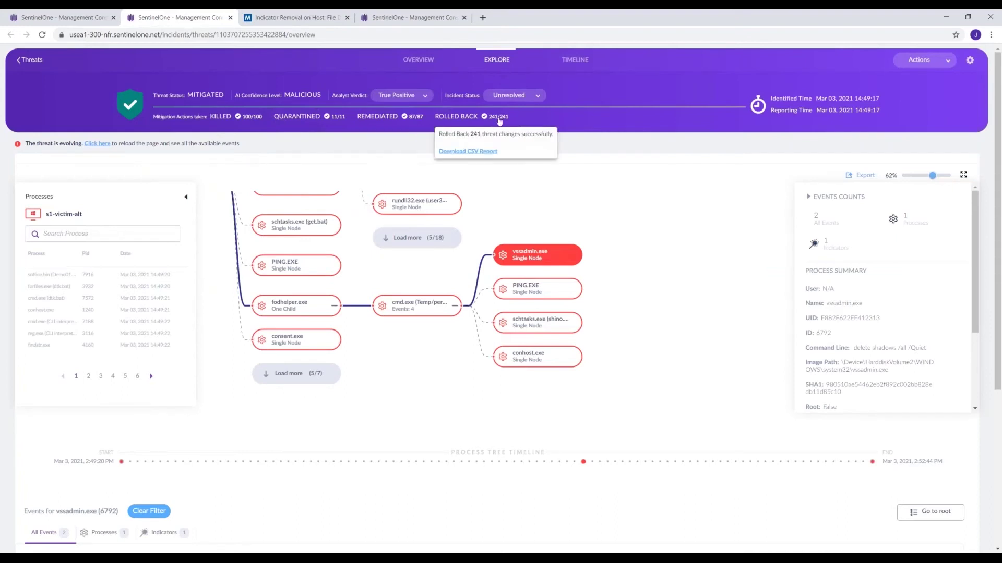
mouse_move(502, 114)
click(476, 151)
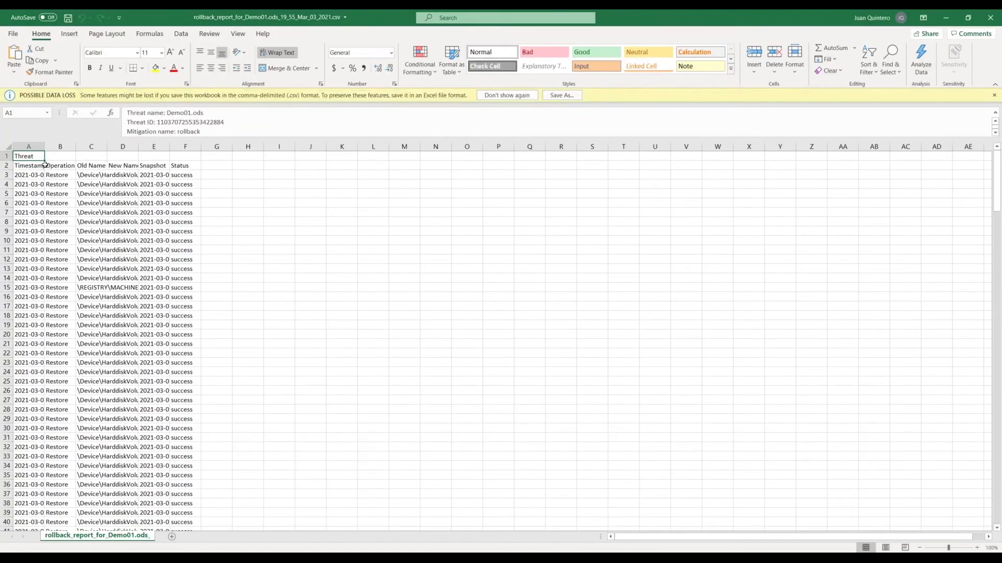
- Autofit all columns of the rollback report in Excel, review the restored items, and close it without saving
click(8, 146)
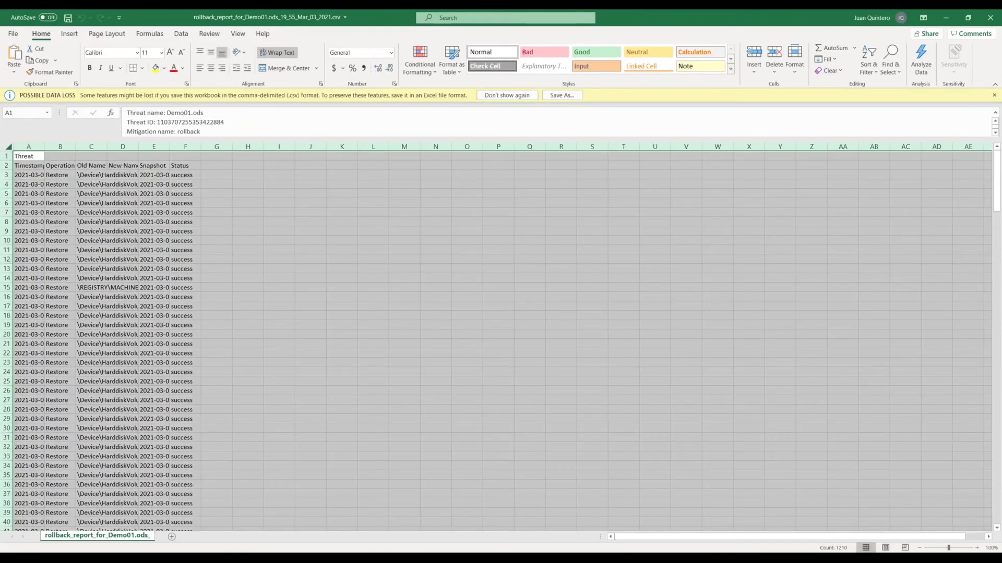
double_click(44, 146)
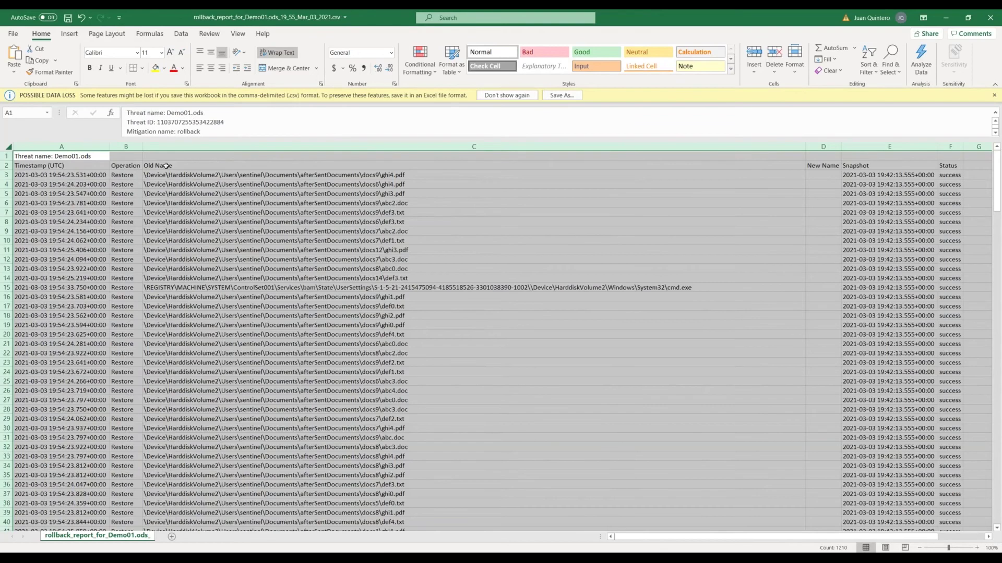
scroll(903, 335, down, 4)
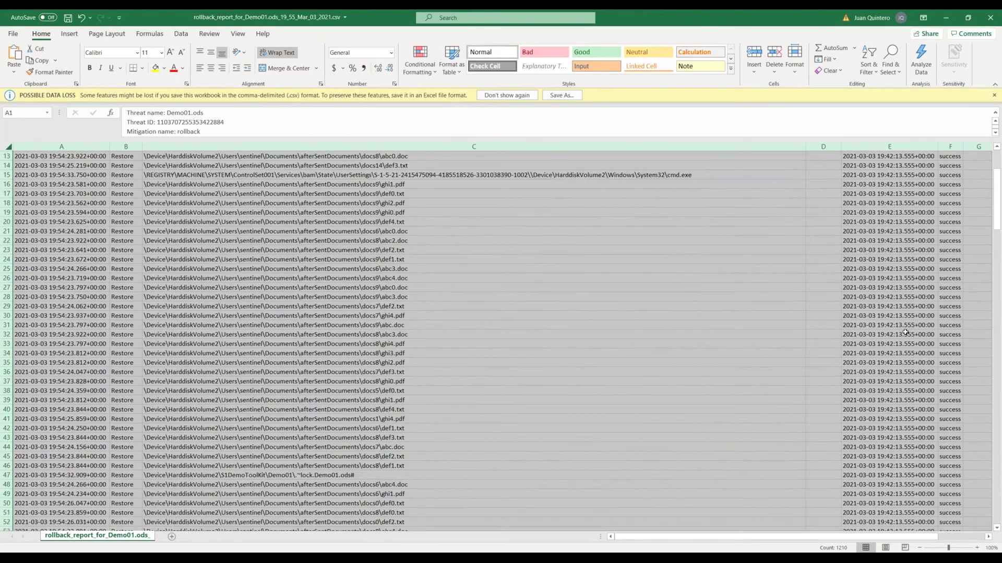
scroll(904, 334, up, 4)
scroll(846, 178, right, 2)
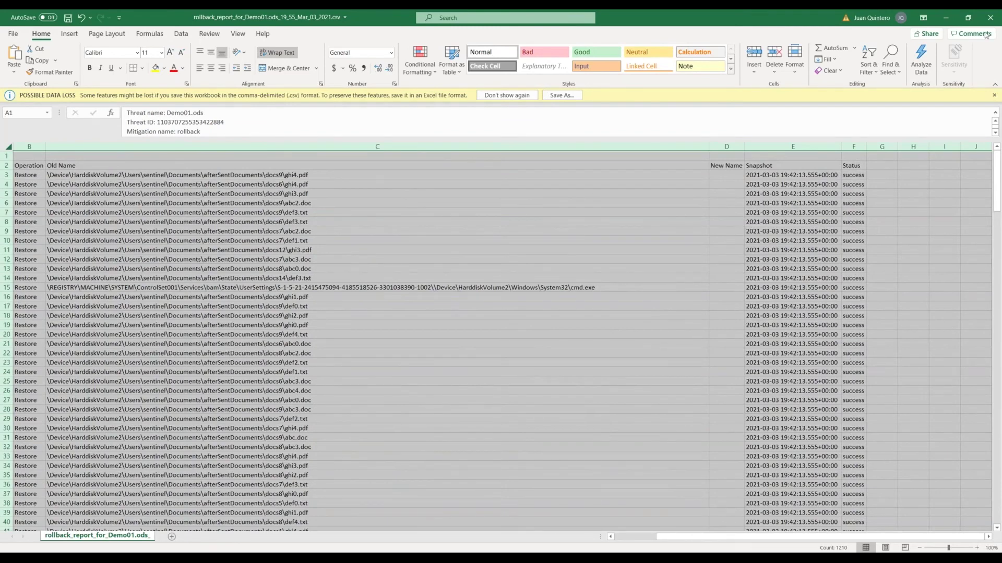
click(990, 17)
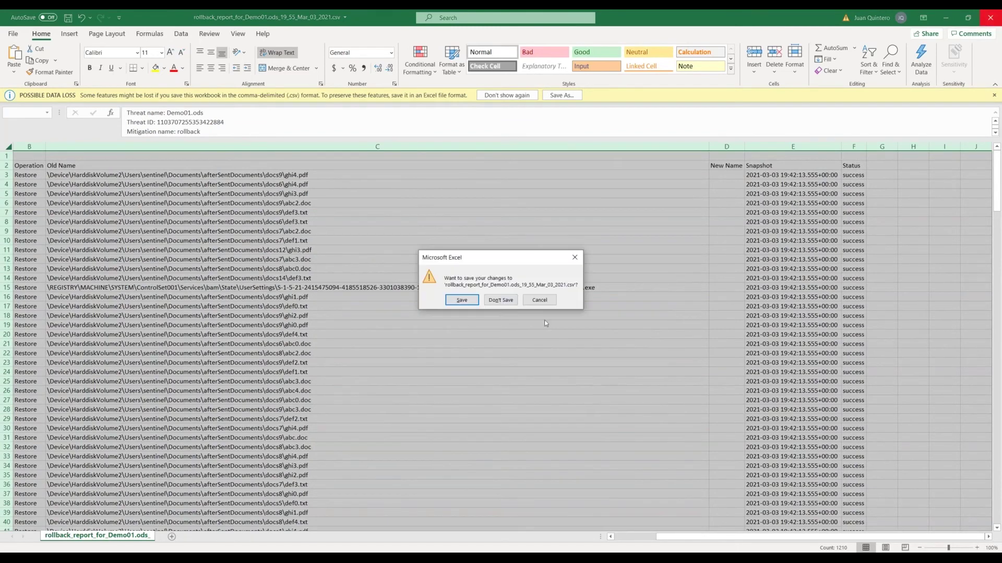
click(501, 301)
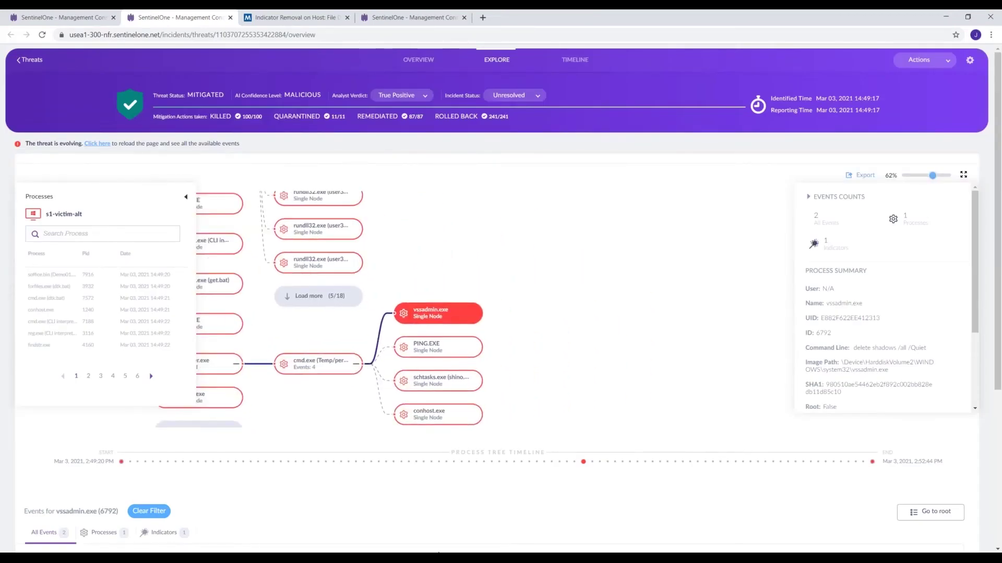
- Check the restored files in the Documents folder on the mia-win-10-3 virtual machine, and return to the console's threat list
mouse_move(400, 558)
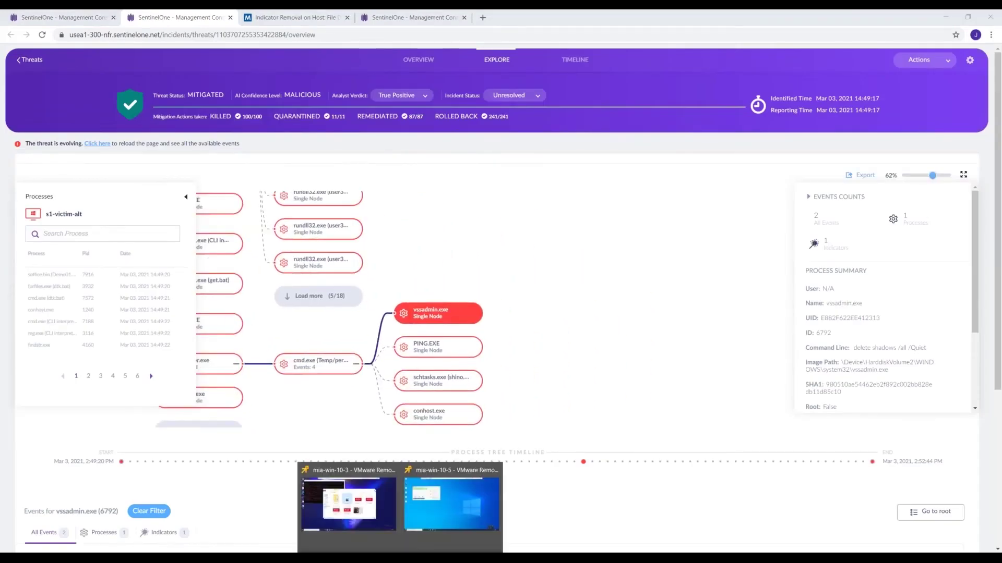
click(349, 501)
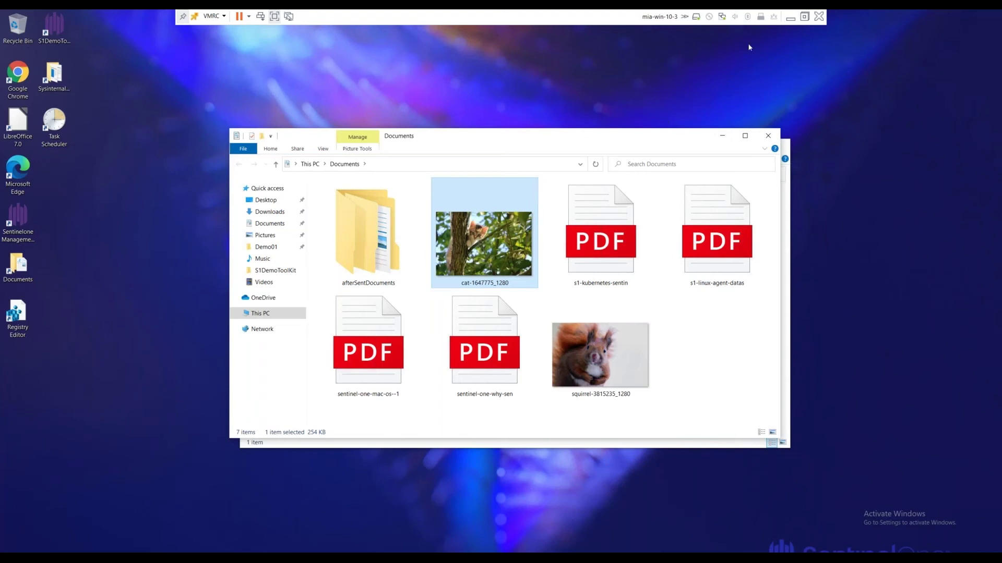
click(790, 17)
click(66, 17)
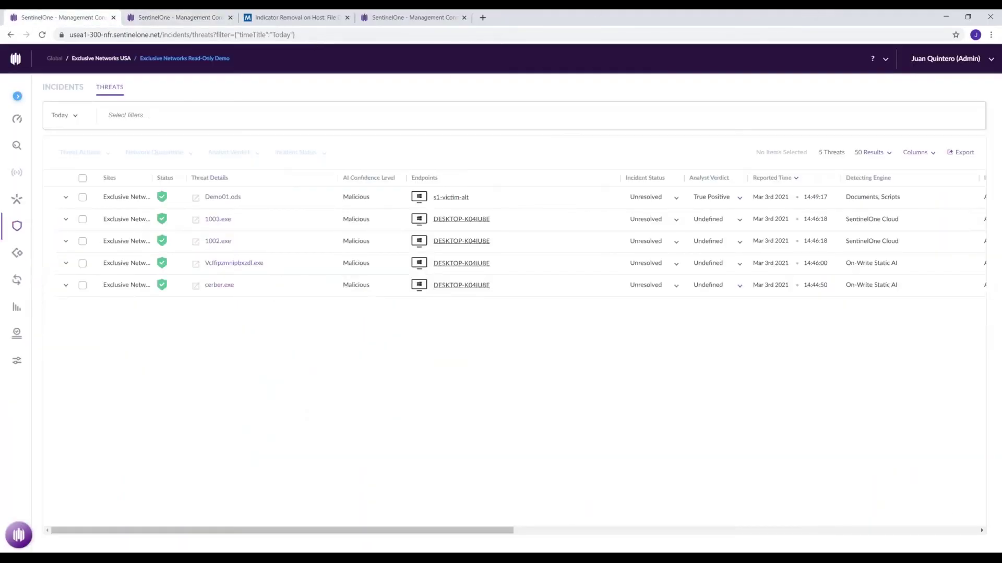
mouse_move(27, 197)
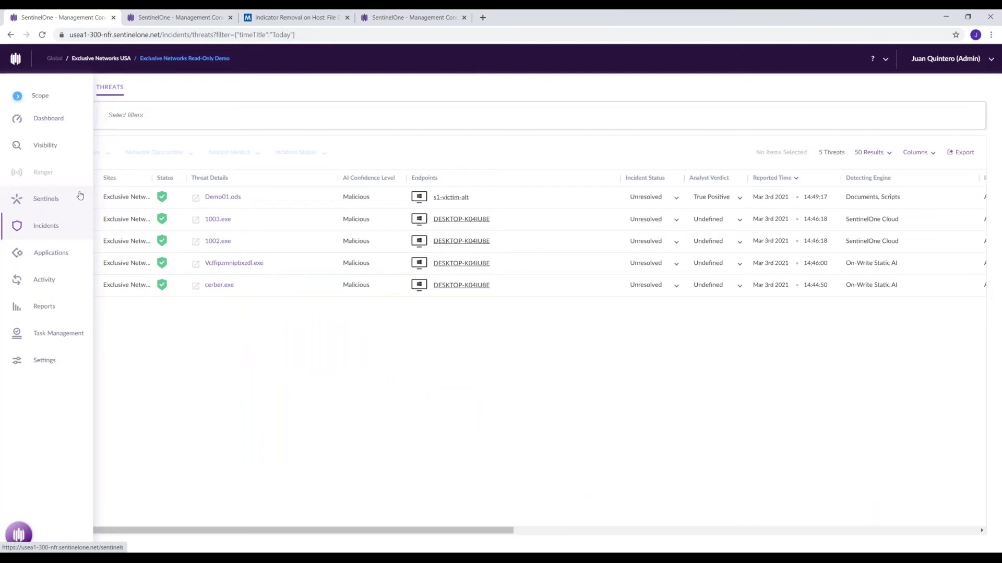
- Open the overview of the Demo01.ods threat and hunt for its file hash in Deep Visibility
click(433, 18)
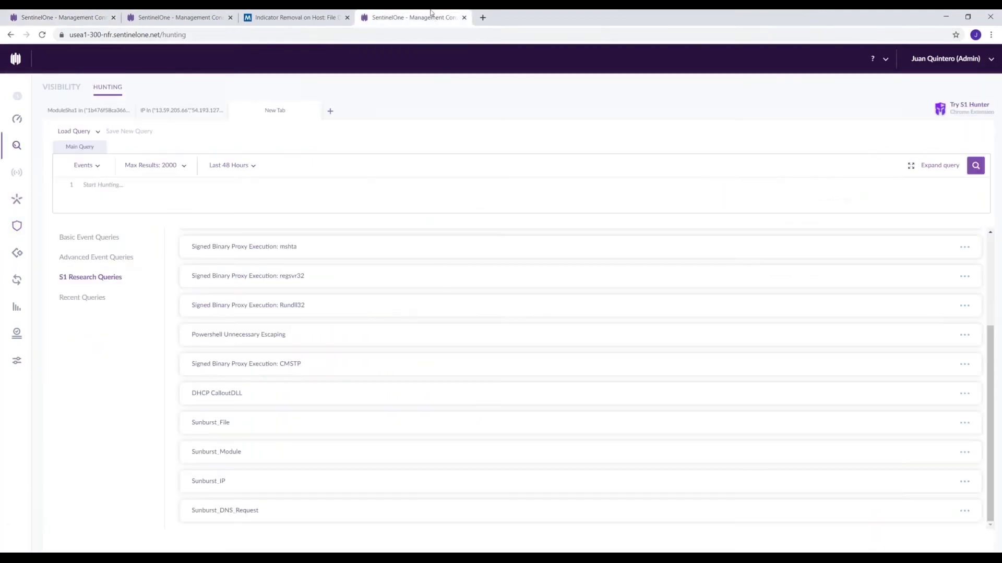
mouse_move(16, 150)
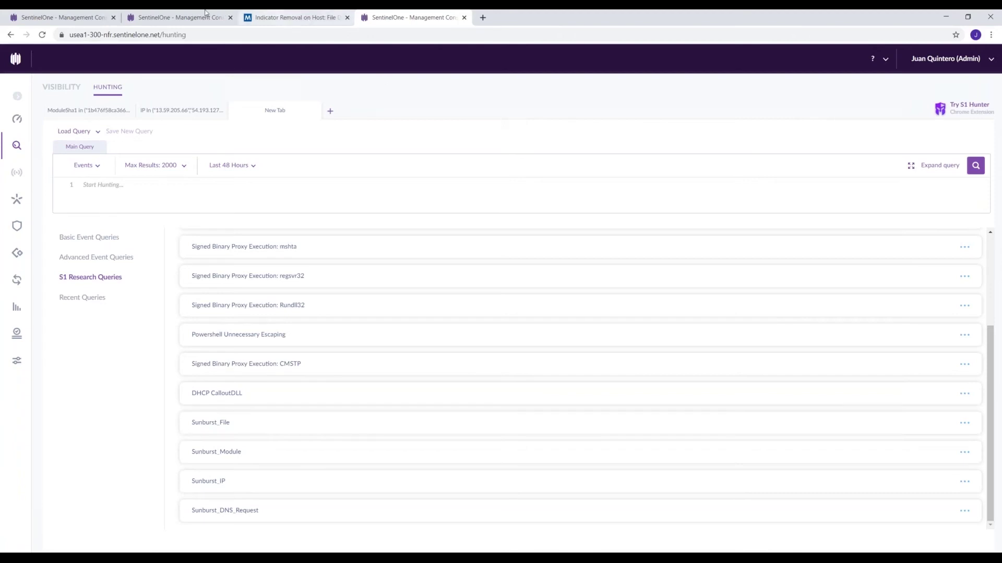
click(175, 18)
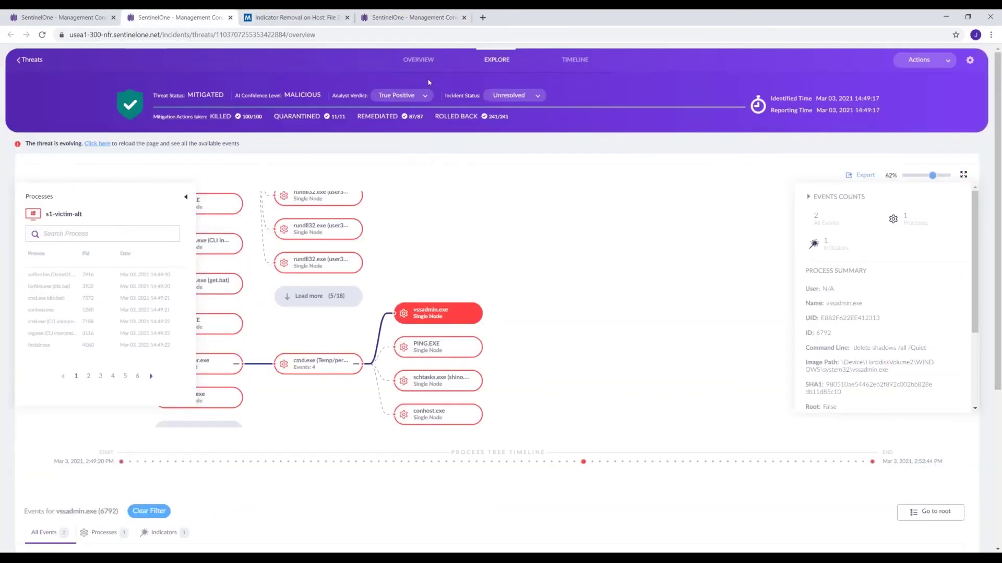
click(419, 60)
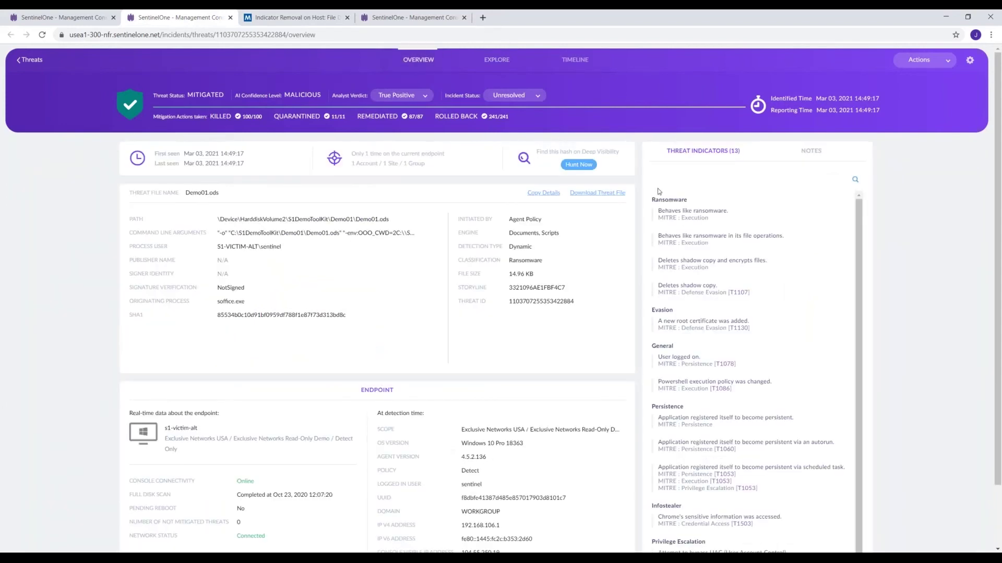
click(579, 164)
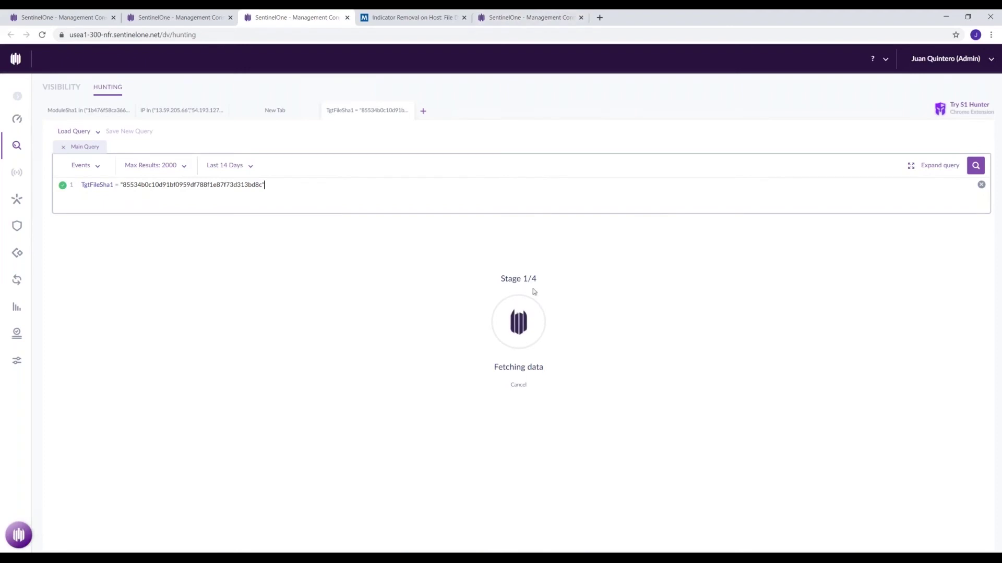
- Review the S1 Research Queries and the existing ModuleSha1 and IP hunting queries
click(541, 22)
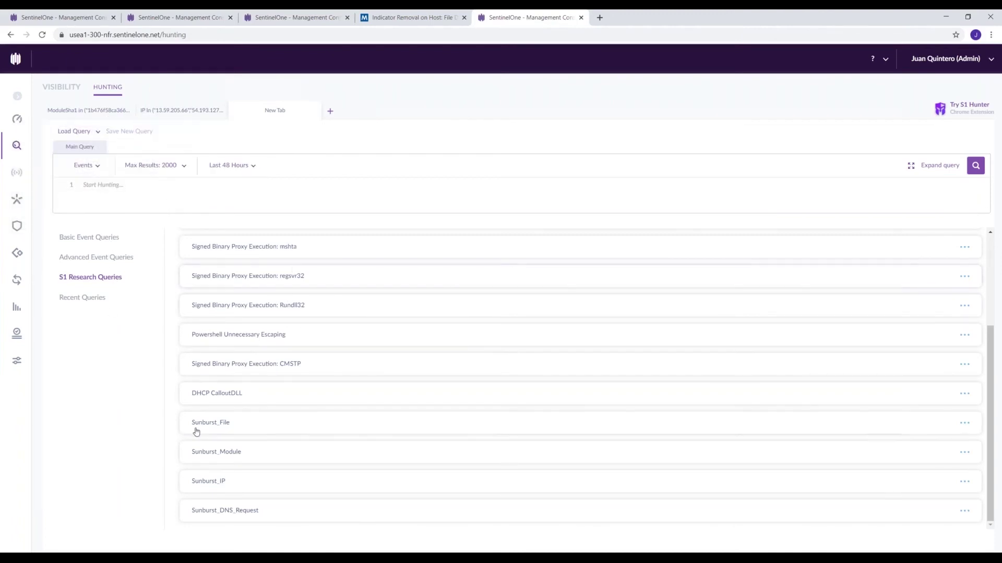
scroll(195, 425, up, 3)
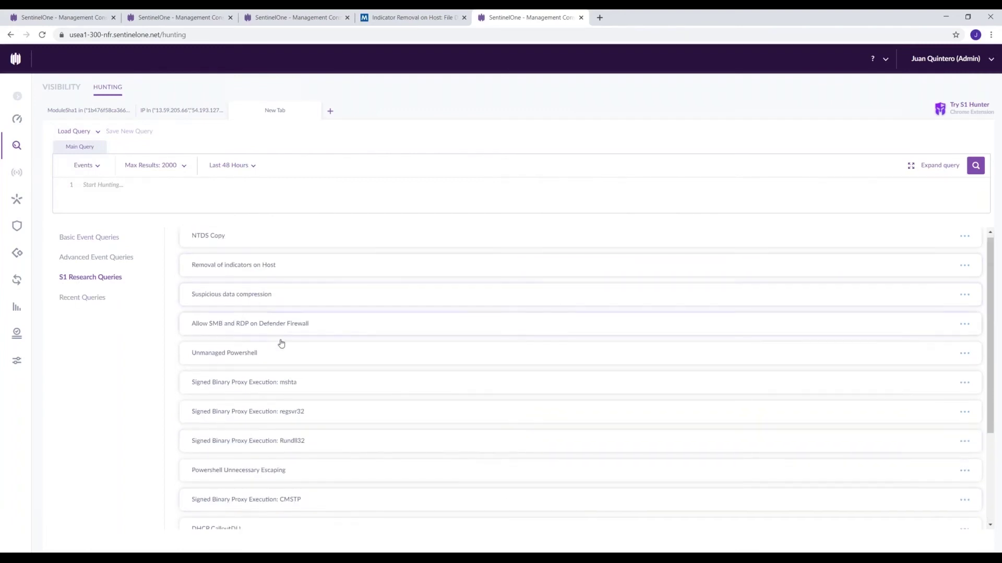
scroll(375, 350, down, 3)
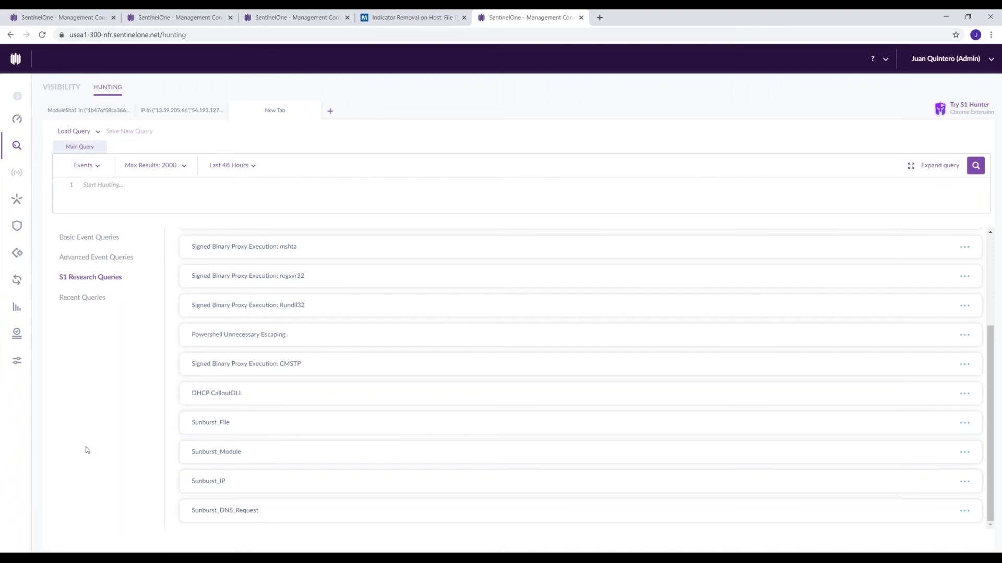
click(89, 112)
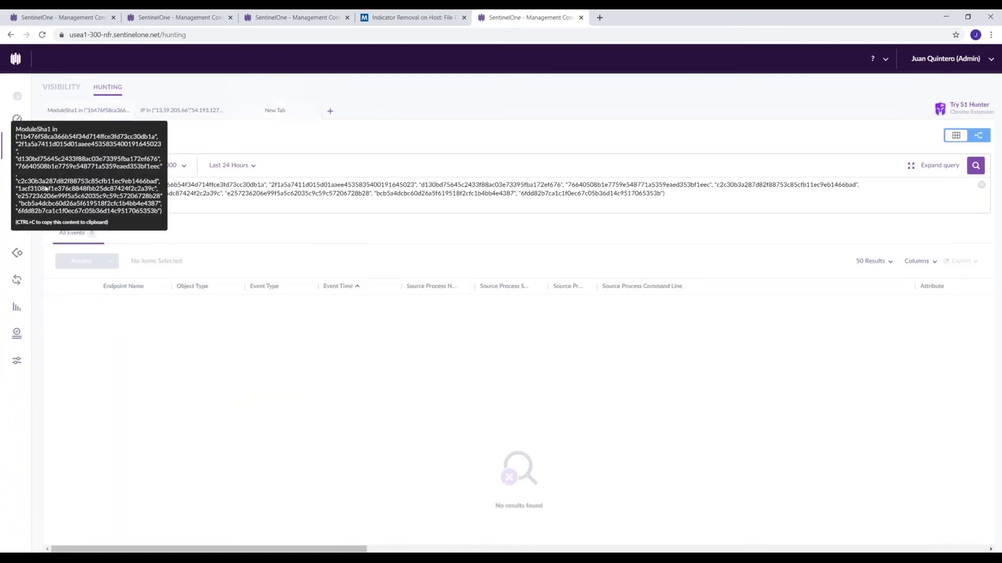
click(180, 111)
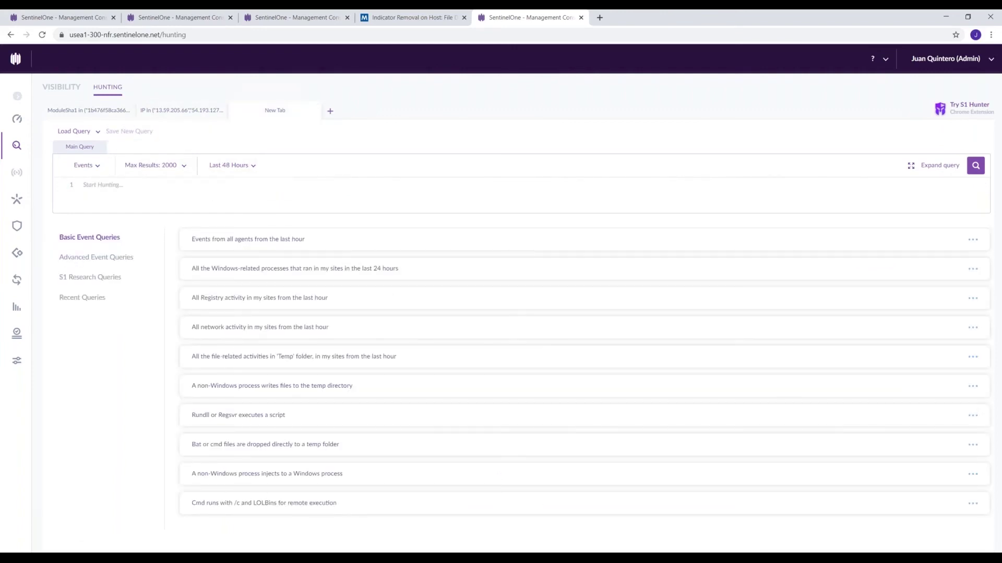
- Run the basic query for events from all agents from the last hour, and show its indicator and file events
click(252, 241)
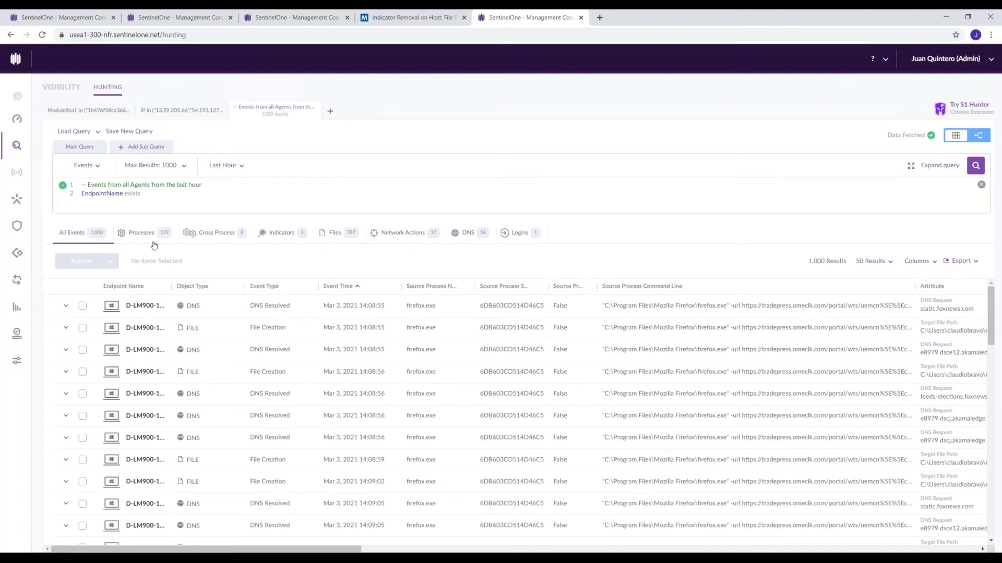
click(278, 233)
click(335, 233)
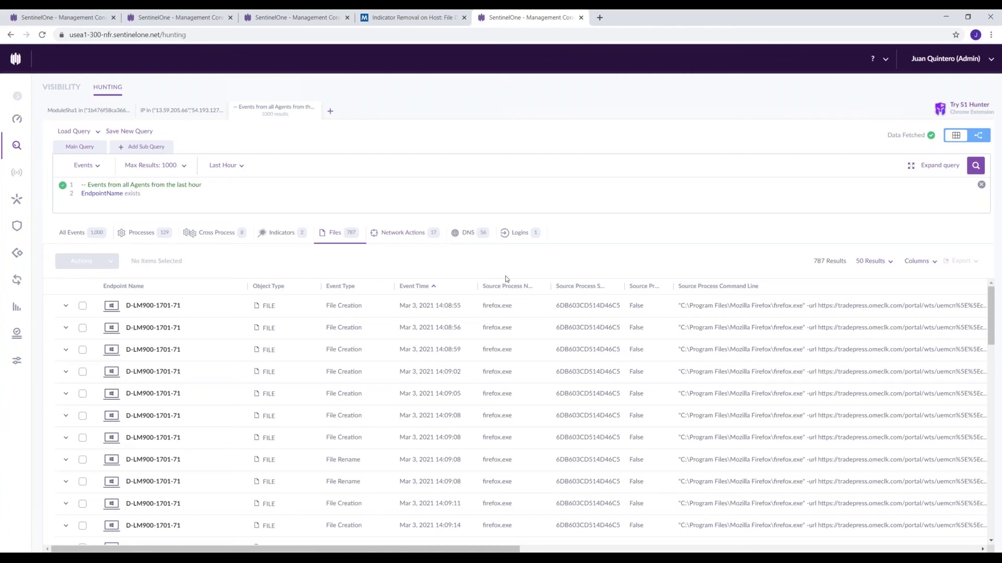
- Inspect the D-LM900-1701-71 endpoint's details and expand its first file creation event, briefly selecting and deselecting the FILE value
click(211, 309)
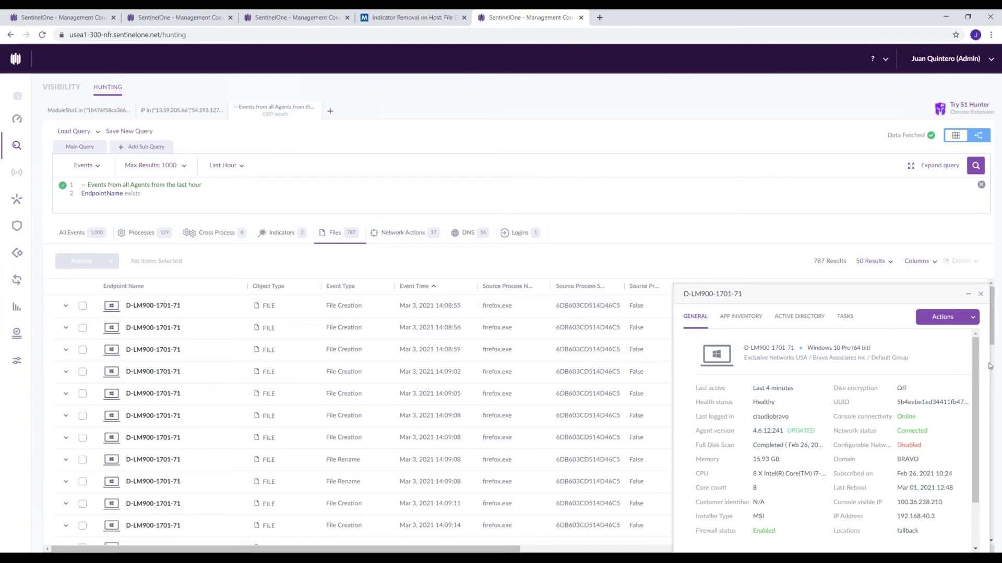
click(980, 293)
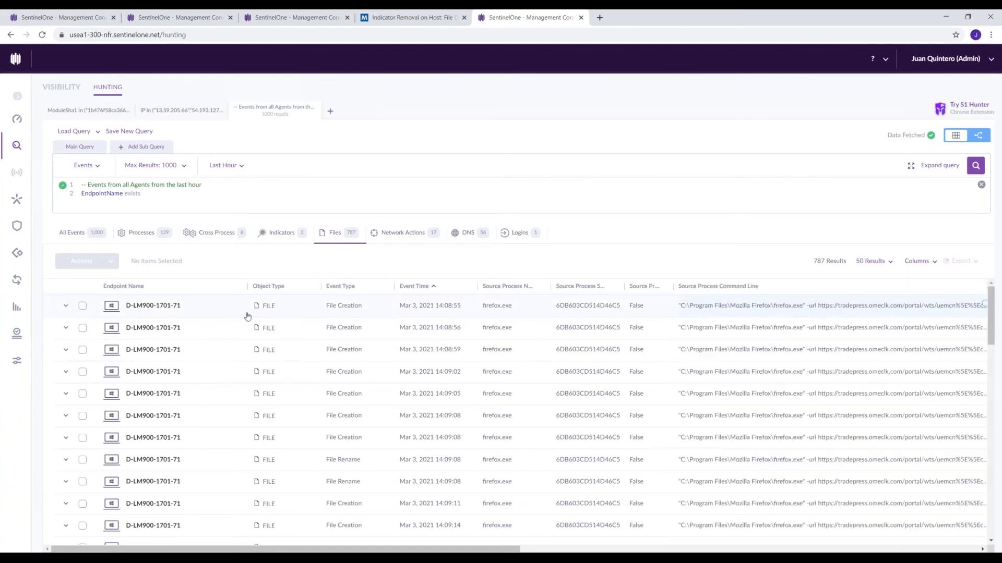
click(295, 306)
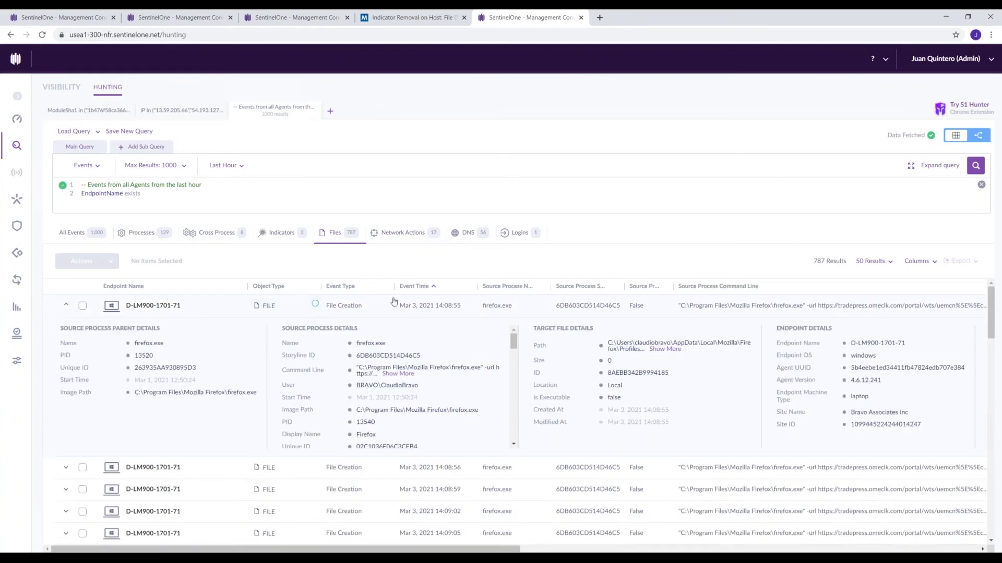
click(315, 306)
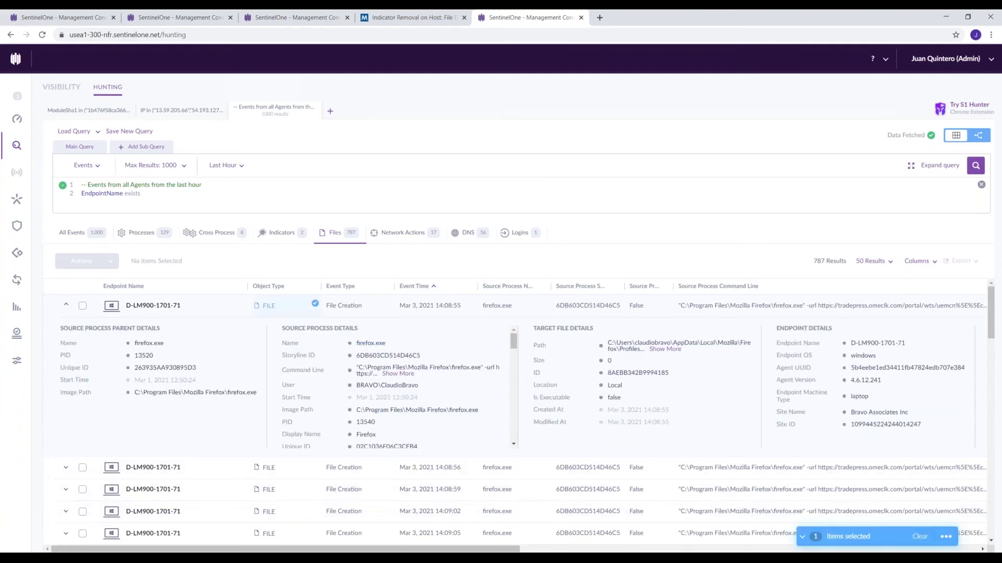
click(315, 304)
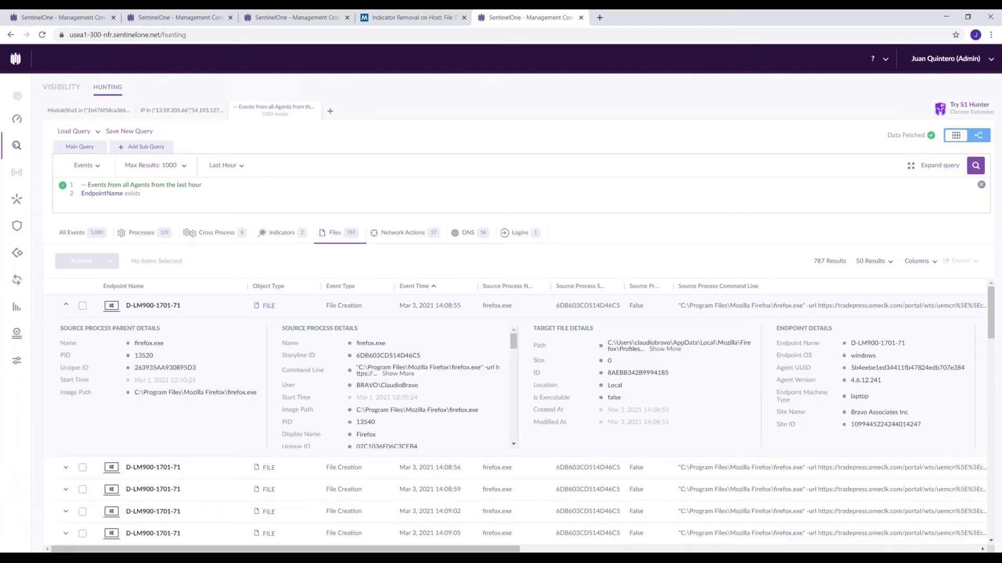
- Change the dashboard scope to the Exclusive Networks USA account and open the Ranger device inventory
mouse_move(32, 97)
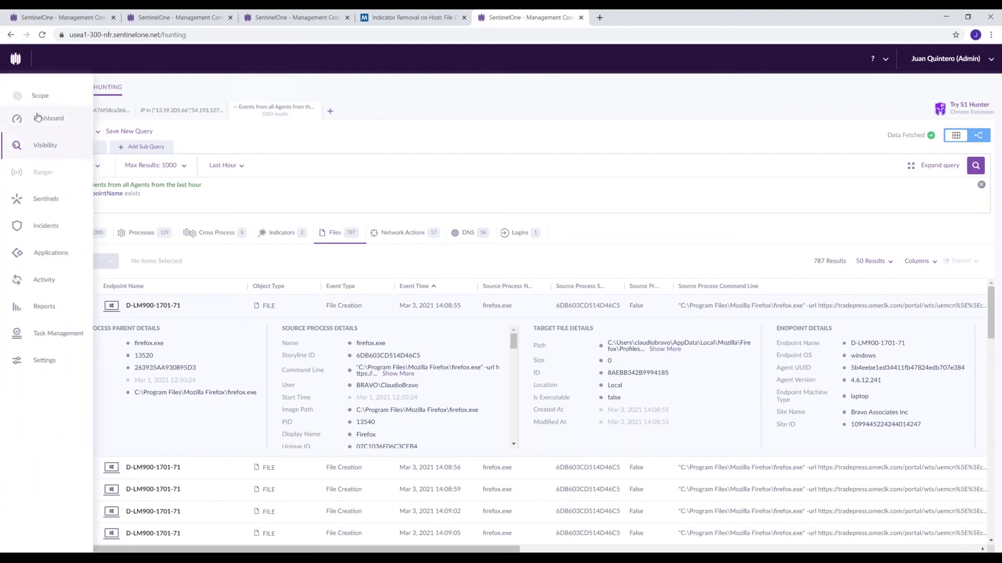
click(46, 111)
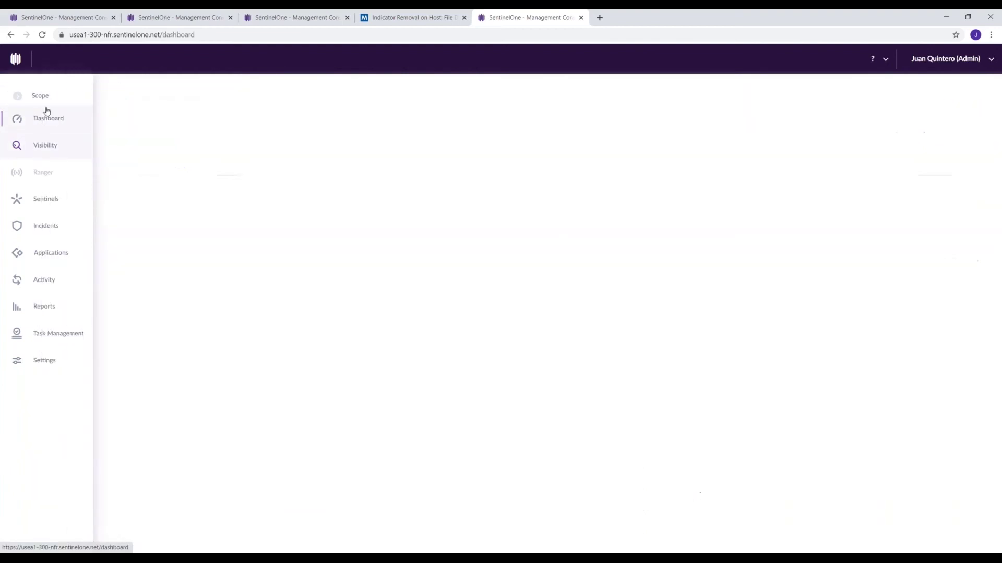
click(32, 96)
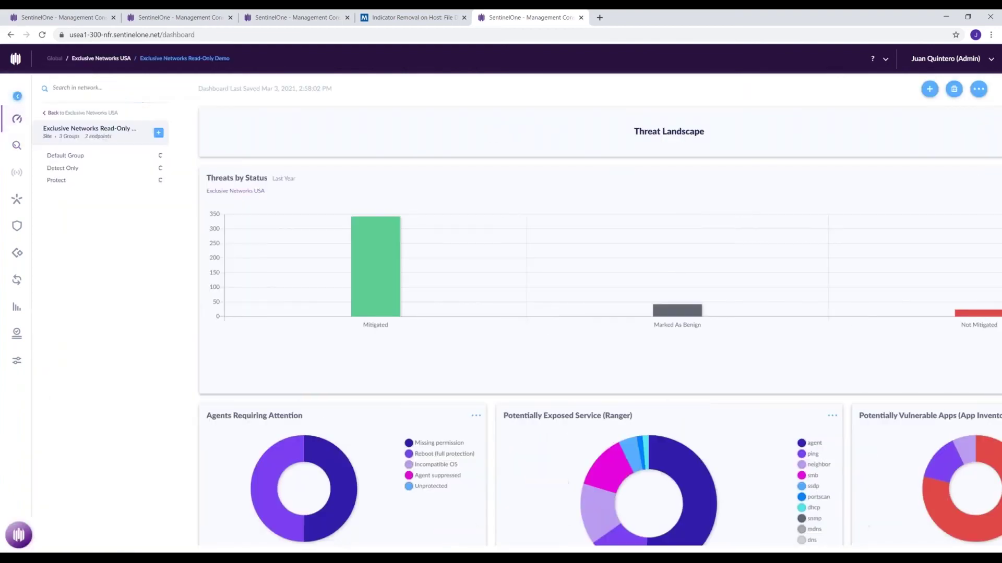
click(52, 113)
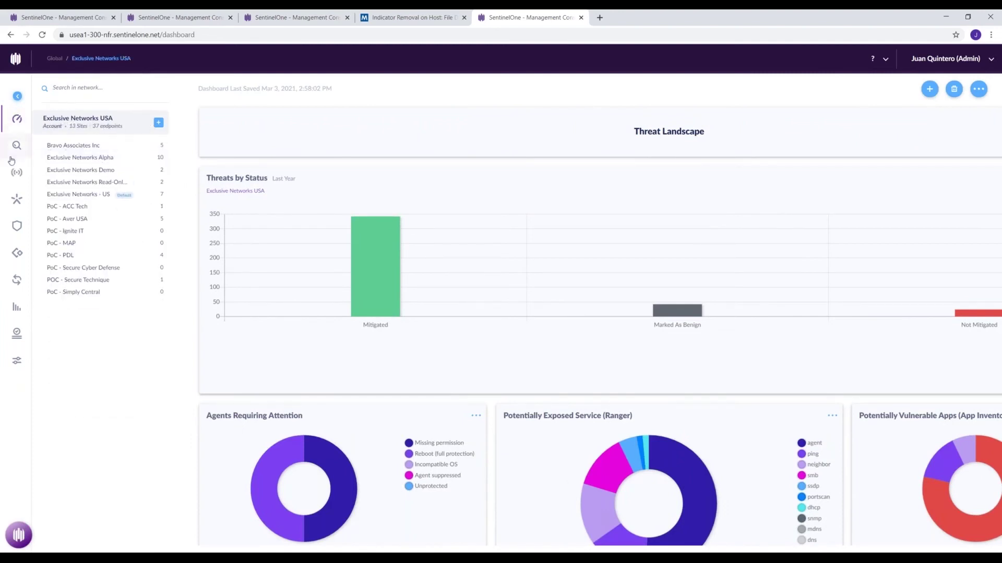
click(16, 172)
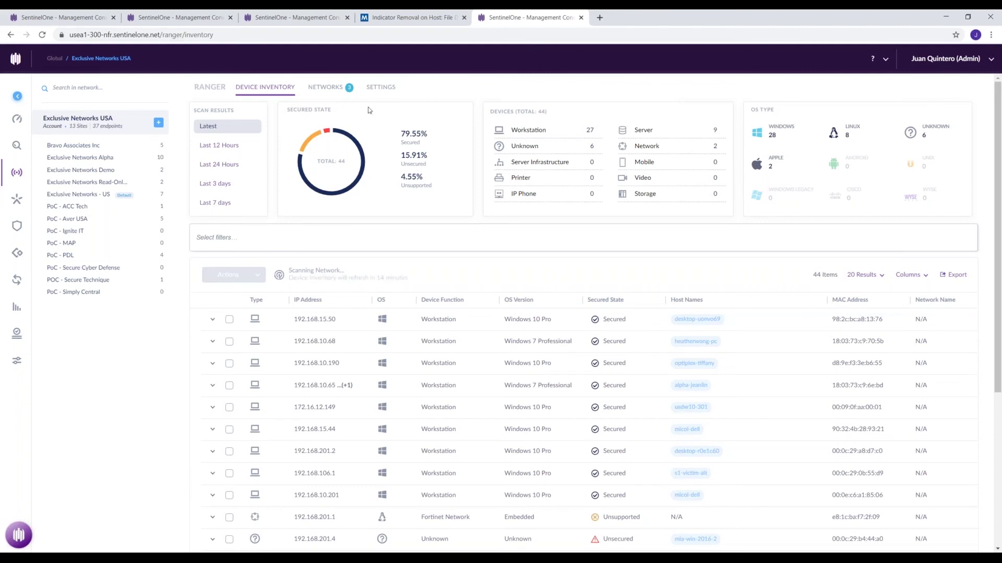
- Review the Ranger scan settings, including active scan configuration, restrictions and time limits, and open the list of networks
click(385, 87)
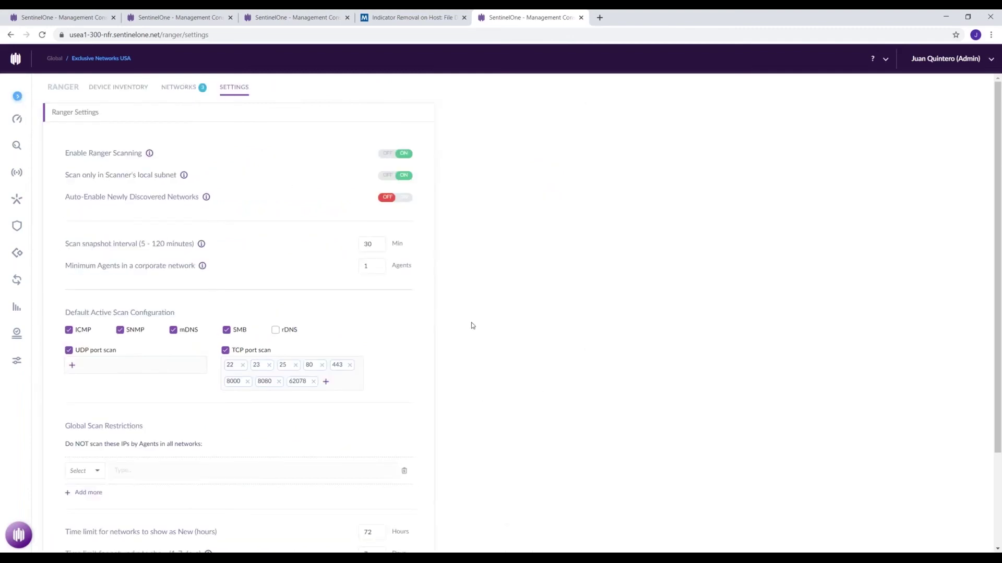
scroll(471, 323, down, 3)
scroll(319, 471, up, 3)
scroll(551, 346, down, 2)
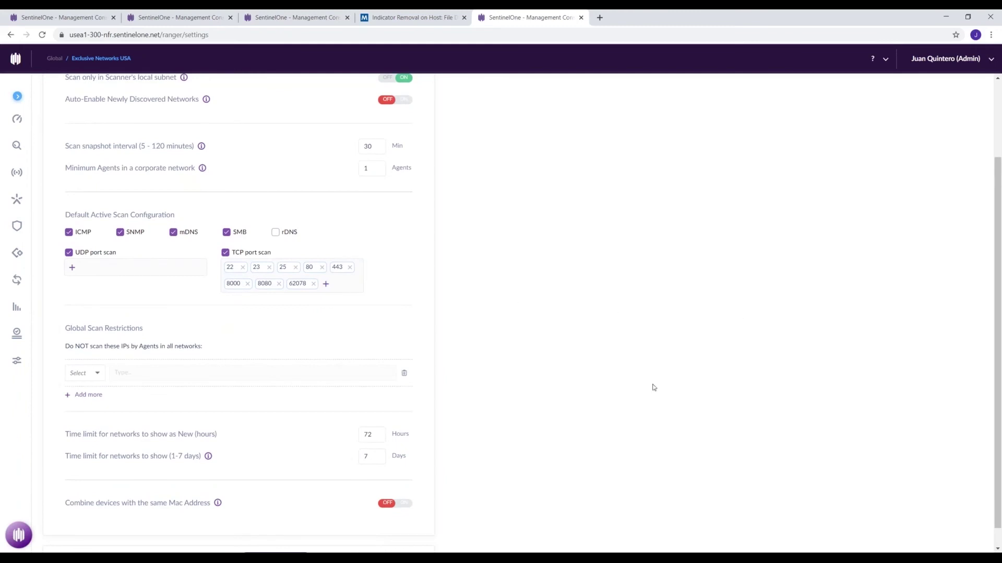
scroll(699, 377, down, 1)
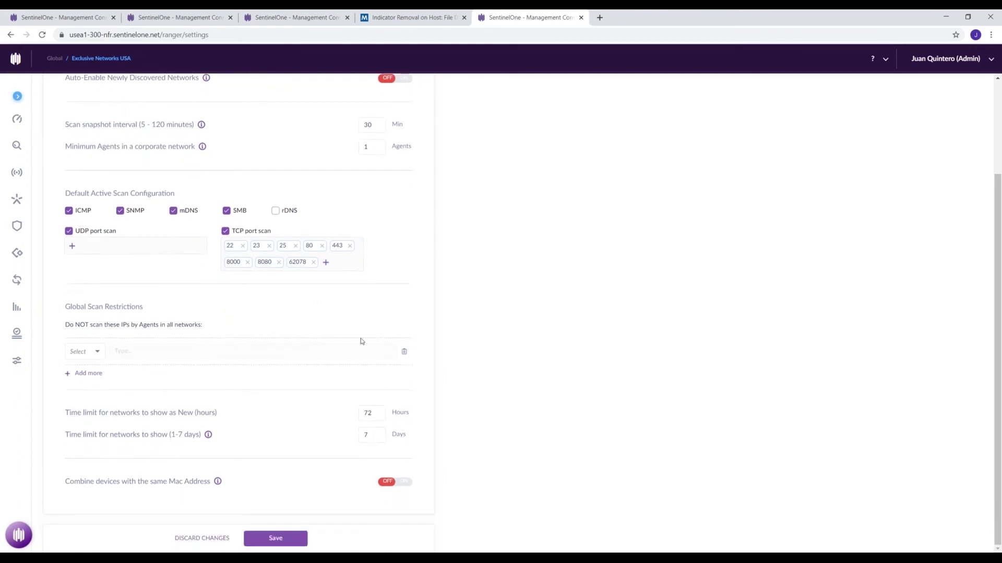
scroll(238, 238, up, 3)
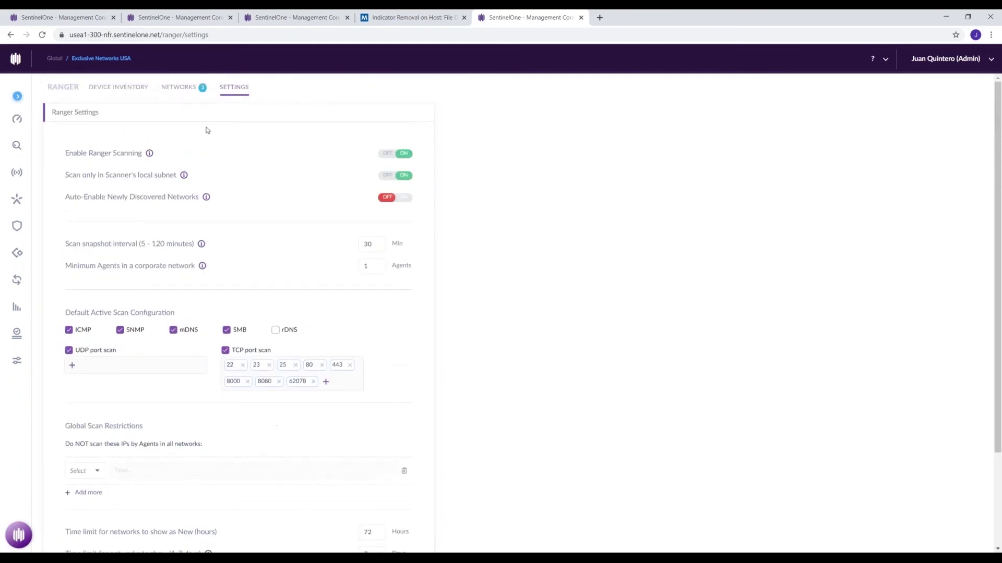
click(179, 87)
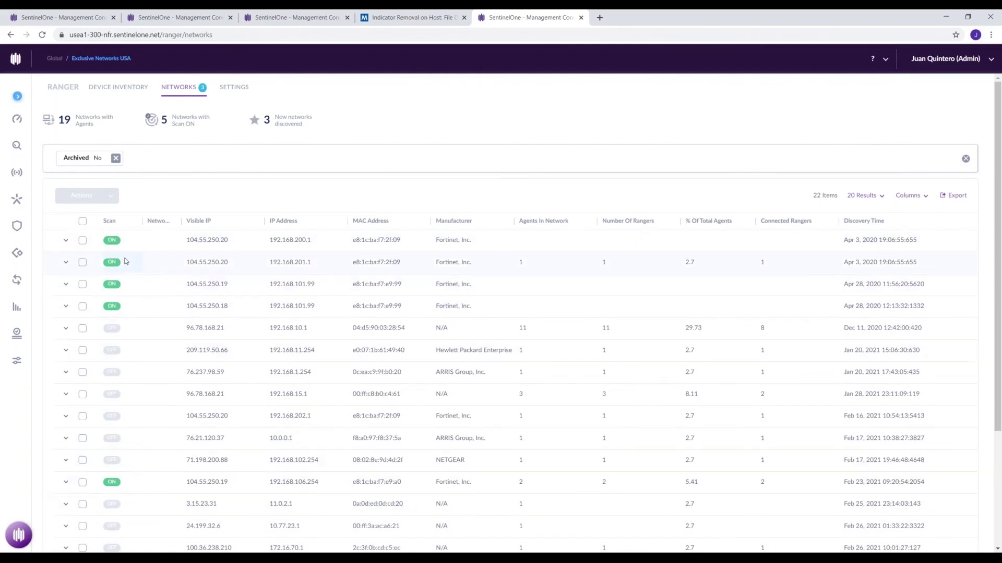
- Filter the Ranger device inventory by Network devices, and replace that filter with the Unknown device type
click(118, 88)
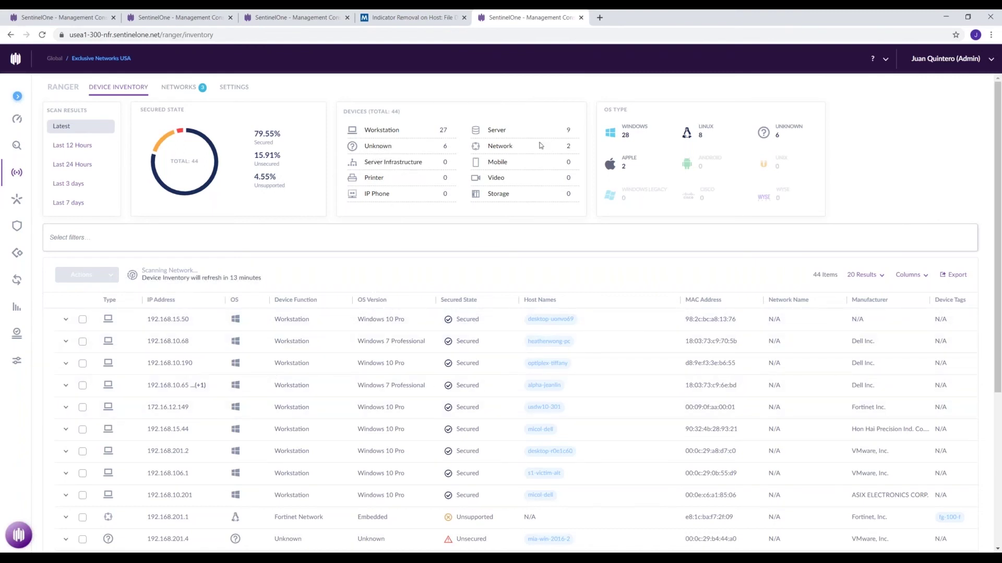
click(510, 147)
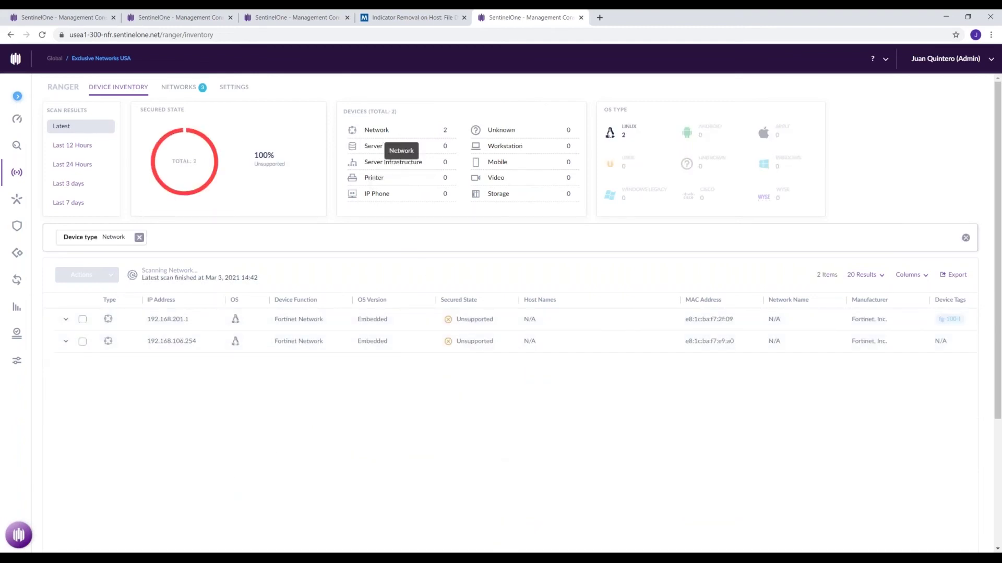
click(139, 238)
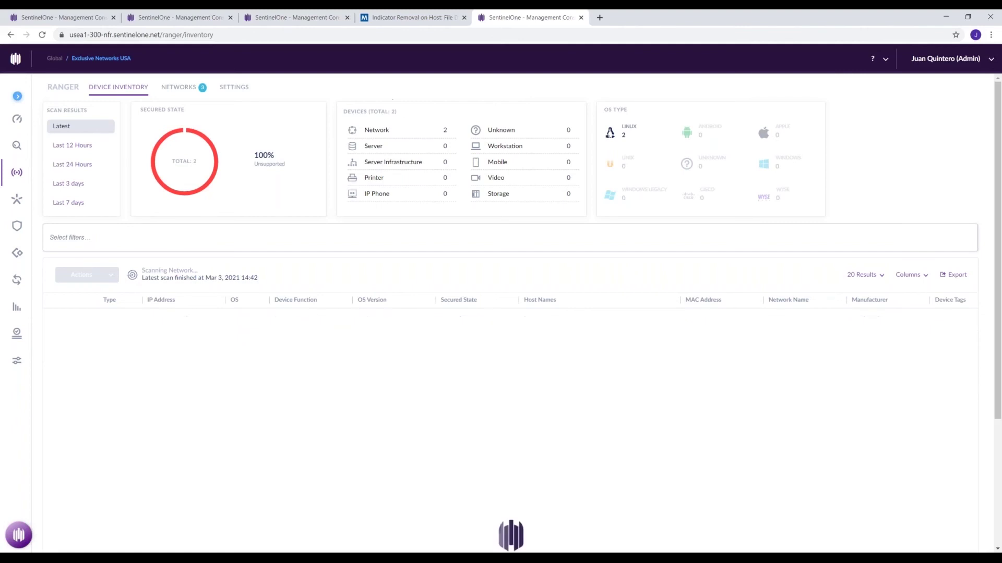
click(388, 146)
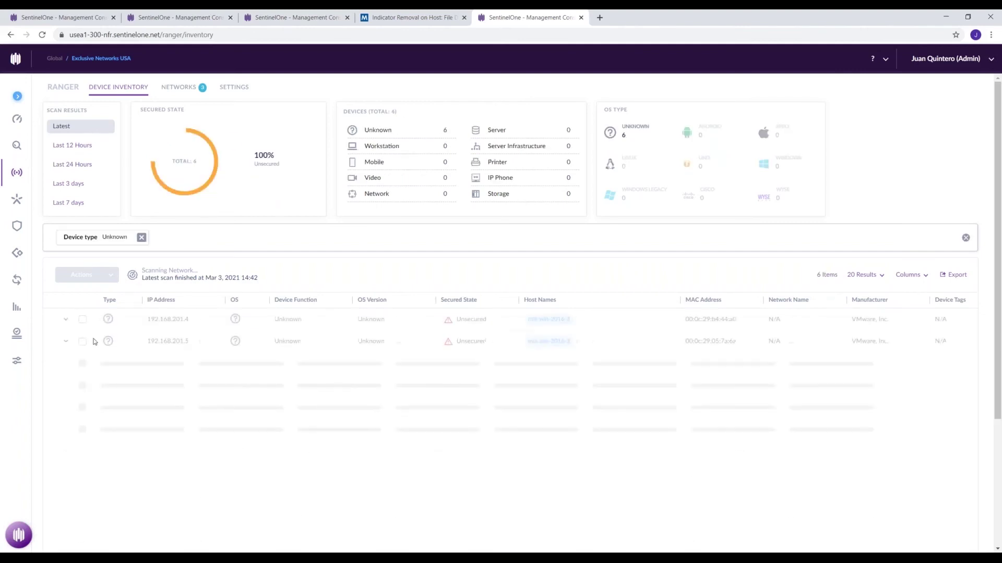
- Expand and select the unknown device 192.168.201.4, and examine its device review options and available actions
click(66, 319)
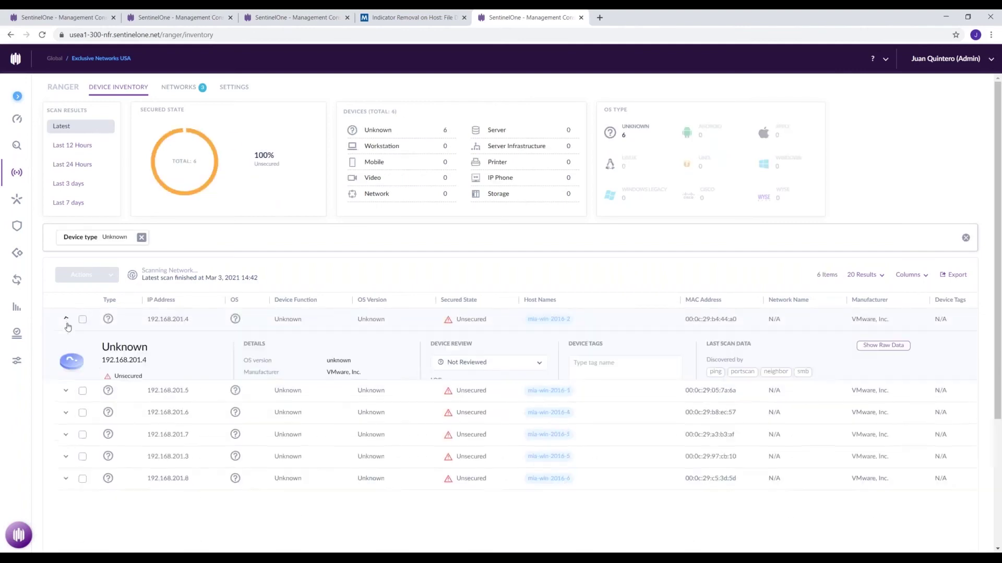
click(82, 319)
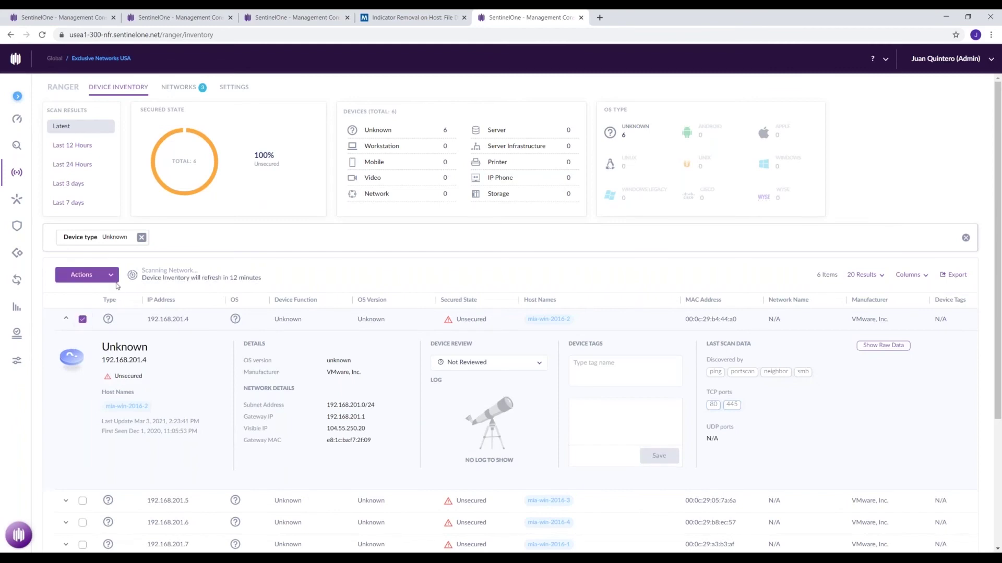
click(113, 279)
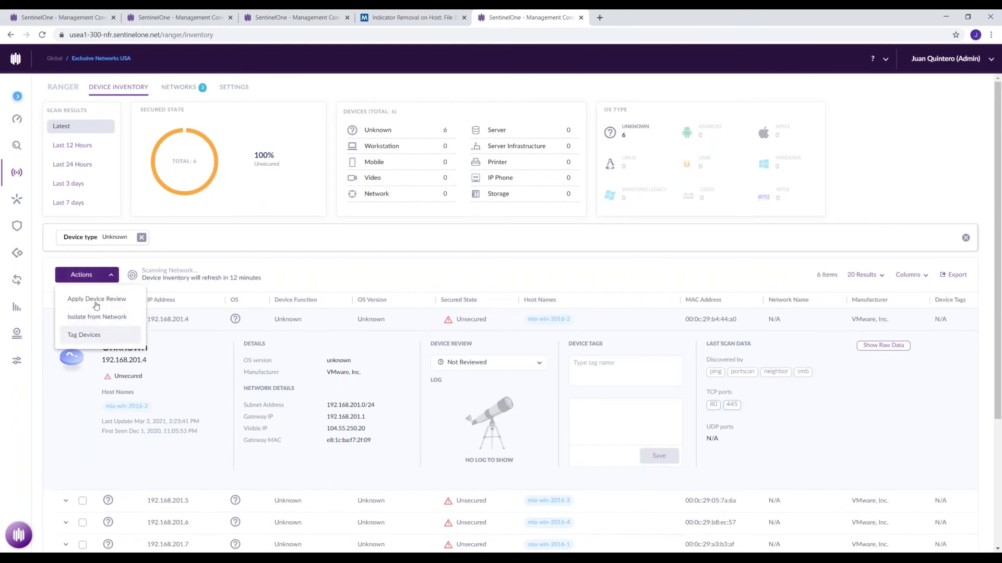
click(527, 368)
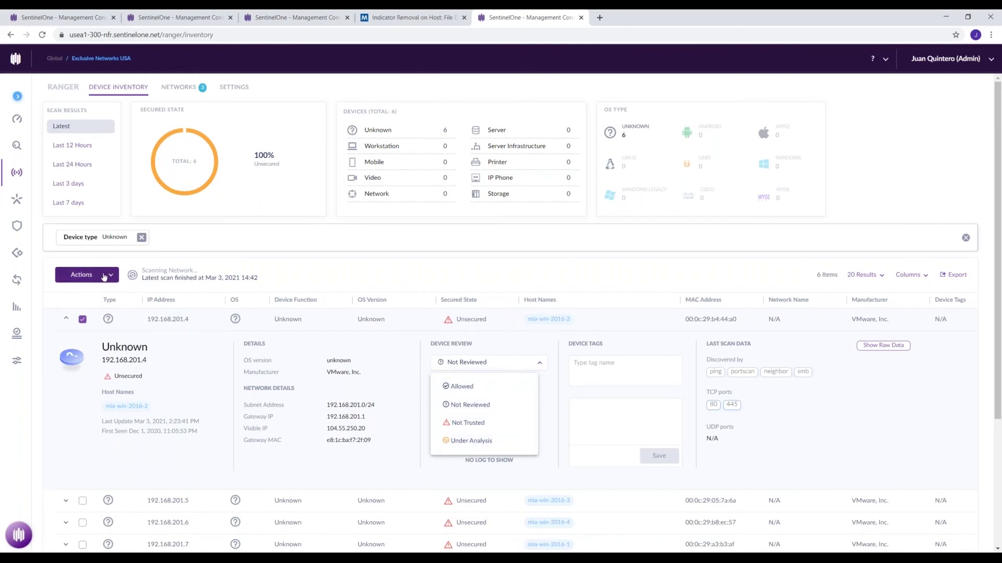
click(106, 275)
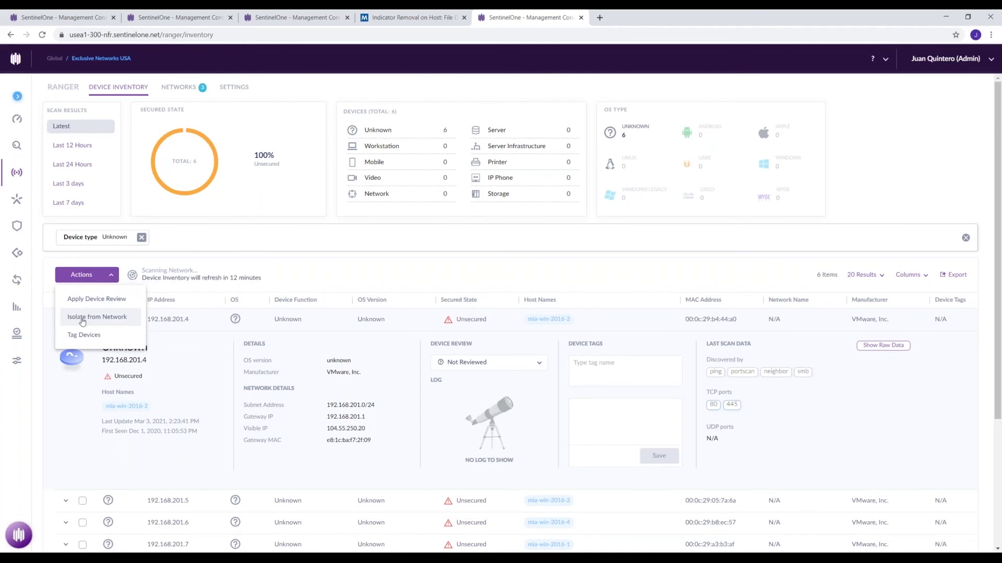